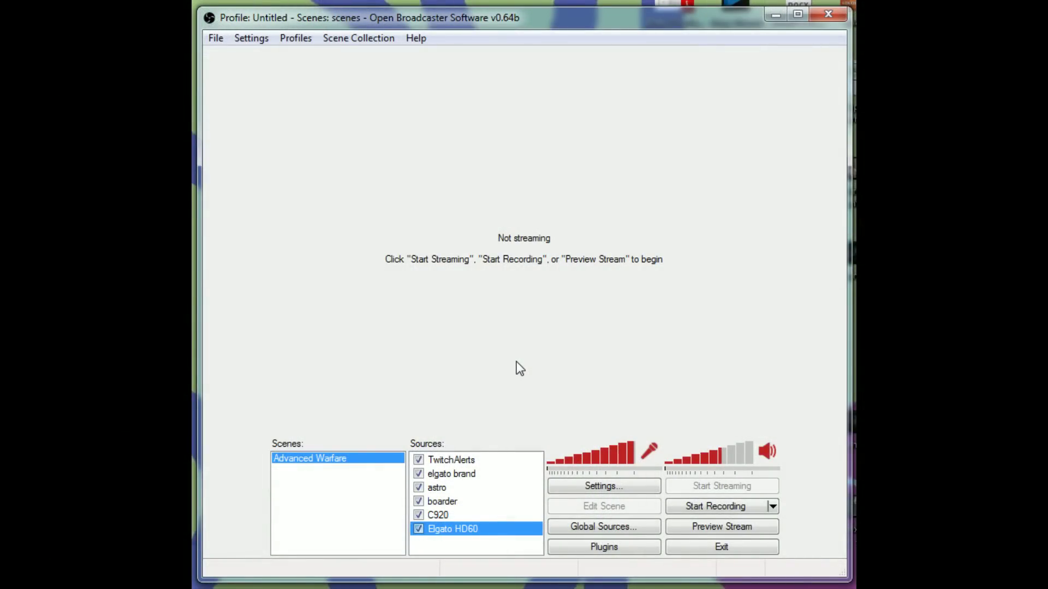
Look over the existing scene's sources and the preview display options
drag(428, 461, 450, 537)
right_click(454, 203)
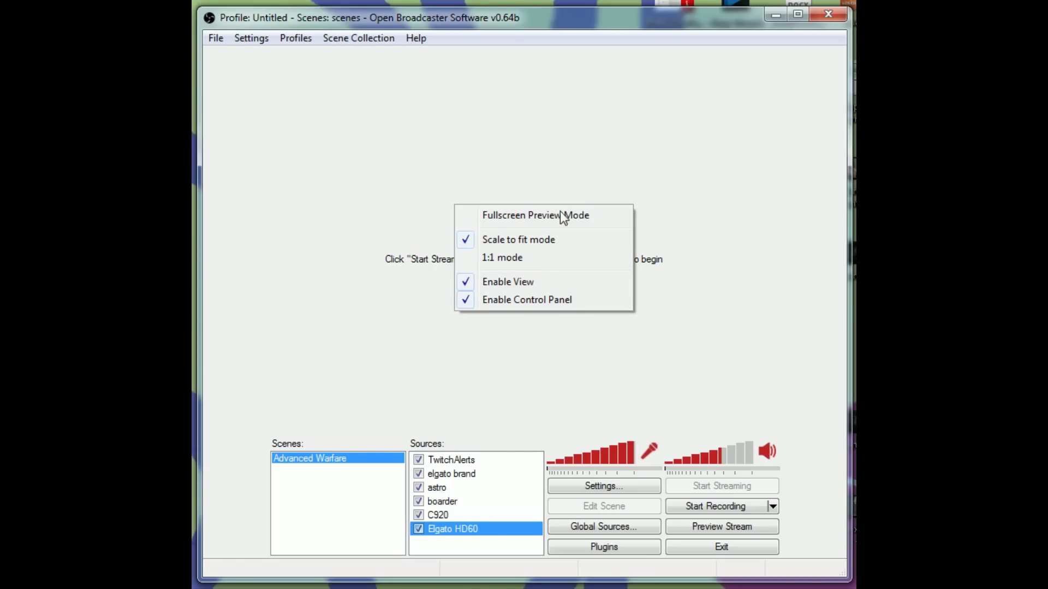
click(459, 105)
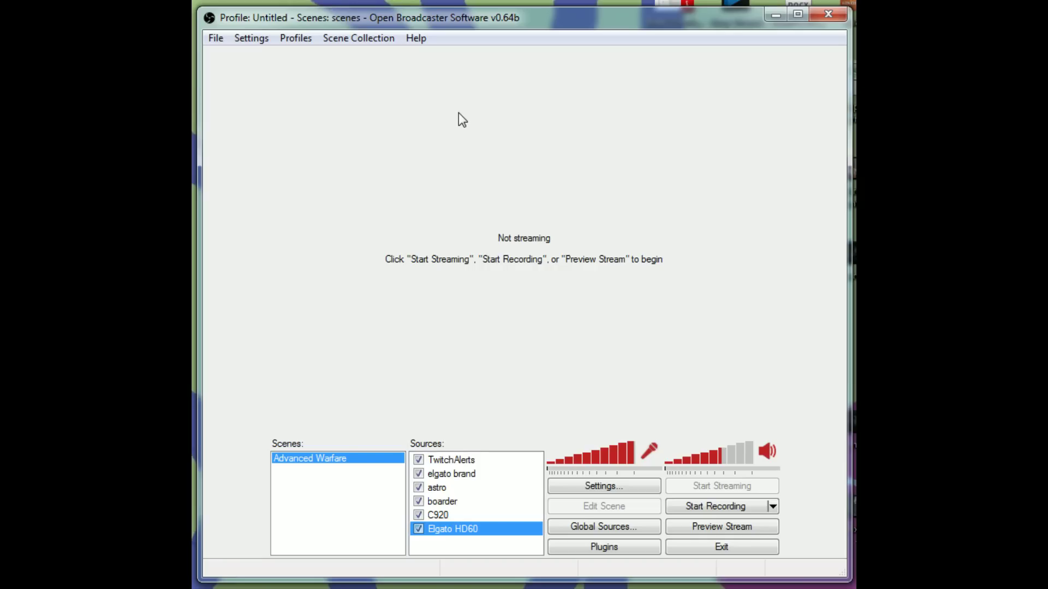
Add a new scene named 'Sexy HD60 Tutorial 420'
right_click(299, 485)
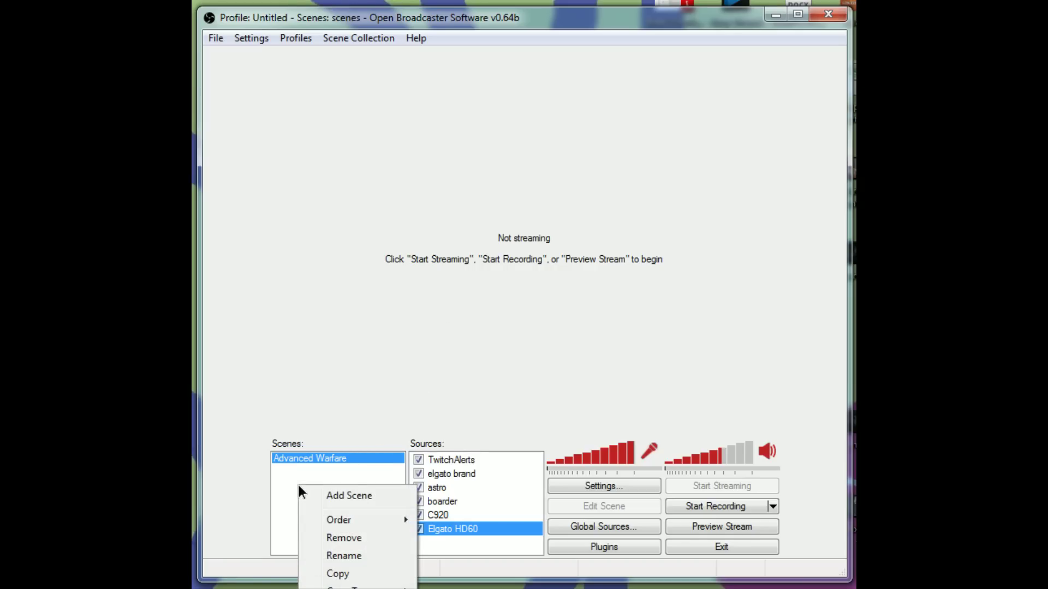
click(341, 495)
drag(253, 205, 472, 248)
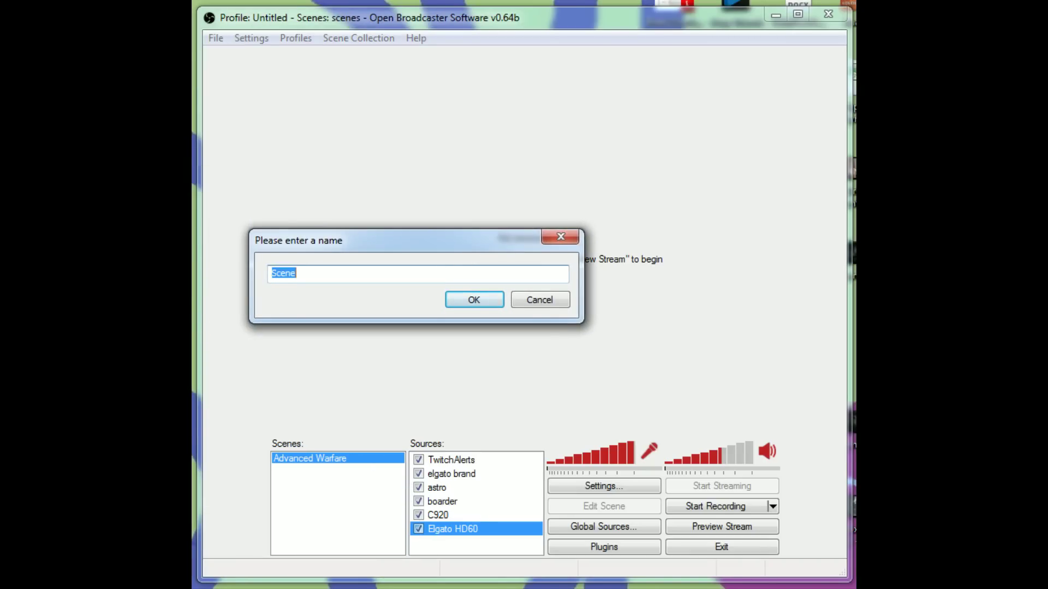
text(Sexy HD60 Tutorial 420)
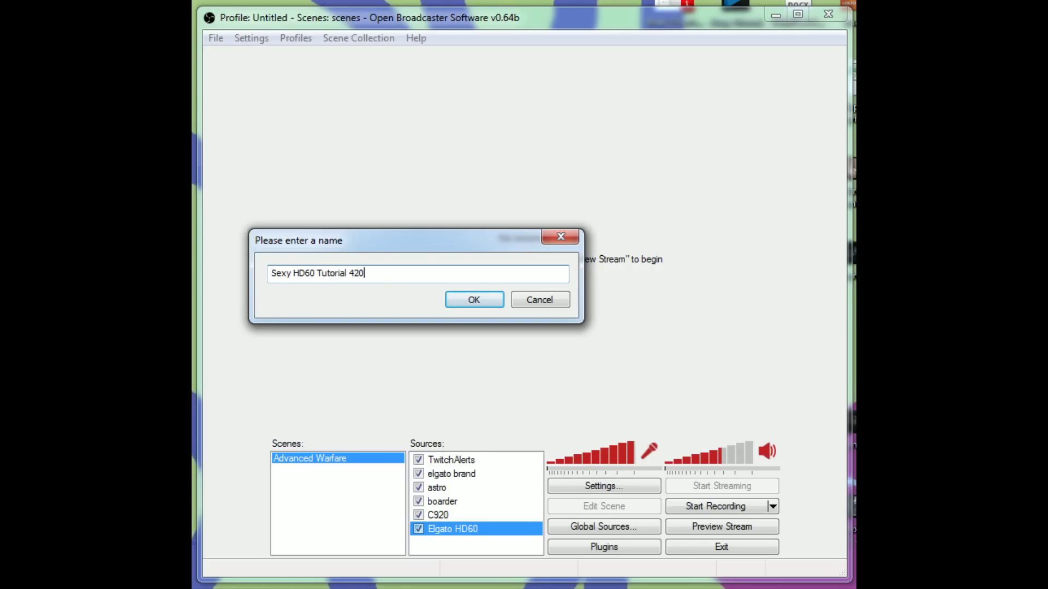
click(475, 299)
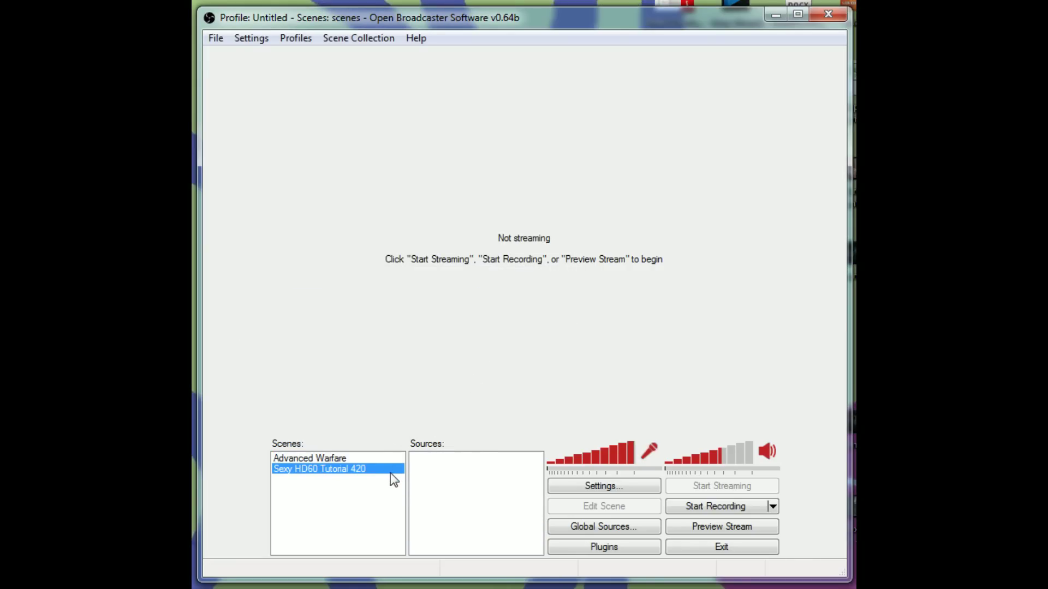
Add a video capture device source named 'Elgato HD60'
right_click(437, 478)
mouse_move(460, 485)
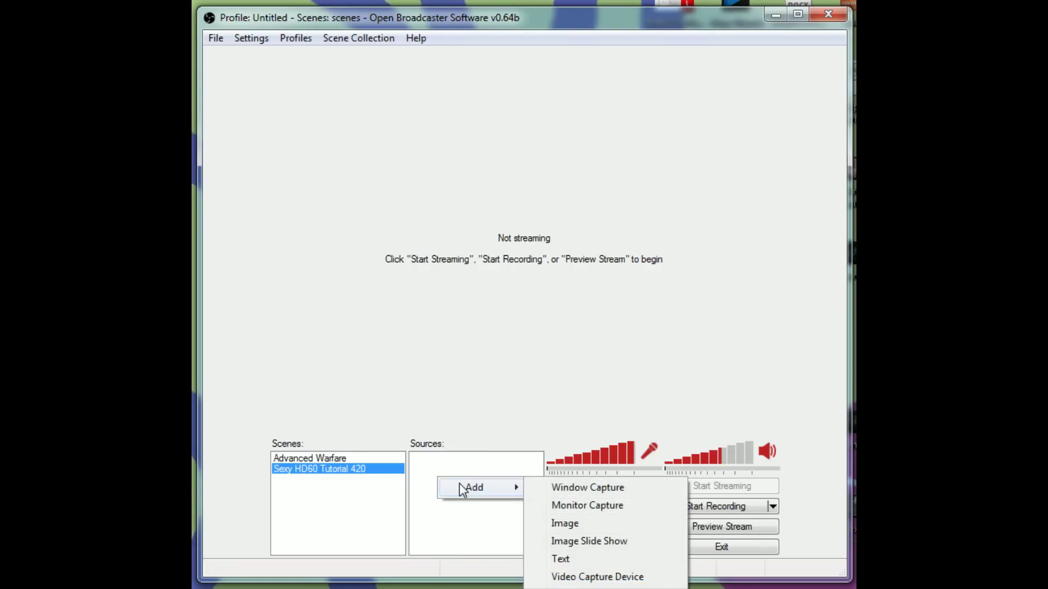
click(588, 576)
drag(226, 187, 384, 213)
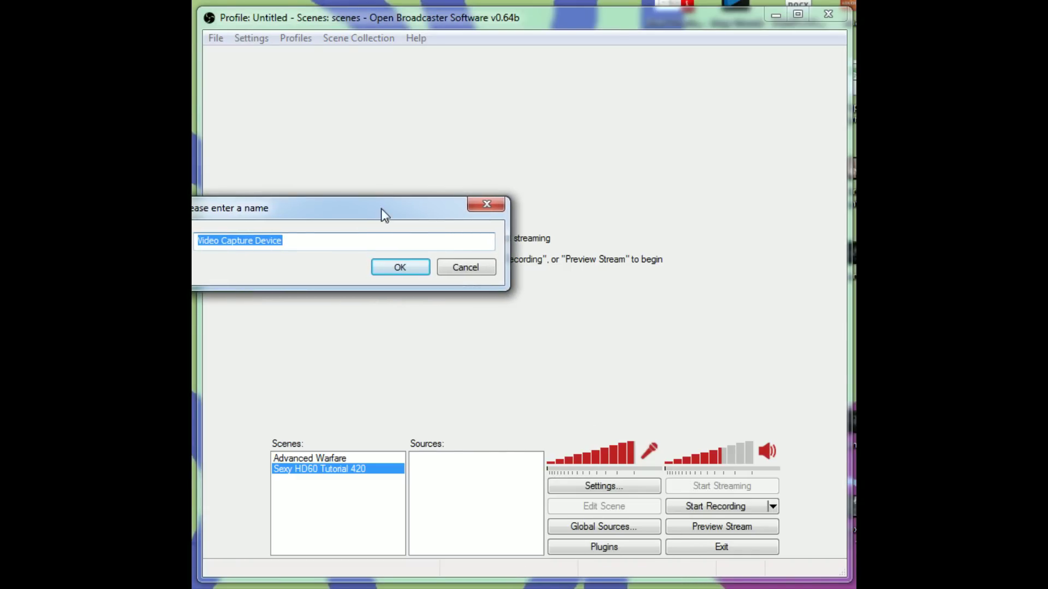
drag(316, 210, 343, 213)
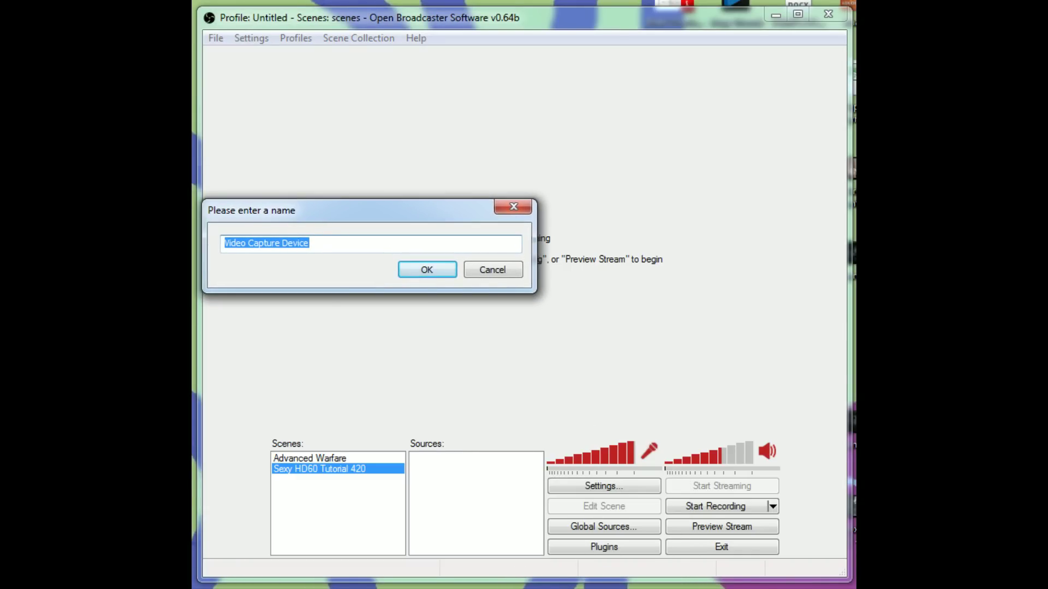
text(mo)
key(BackSpace)
key(BackSpace)
text(El)
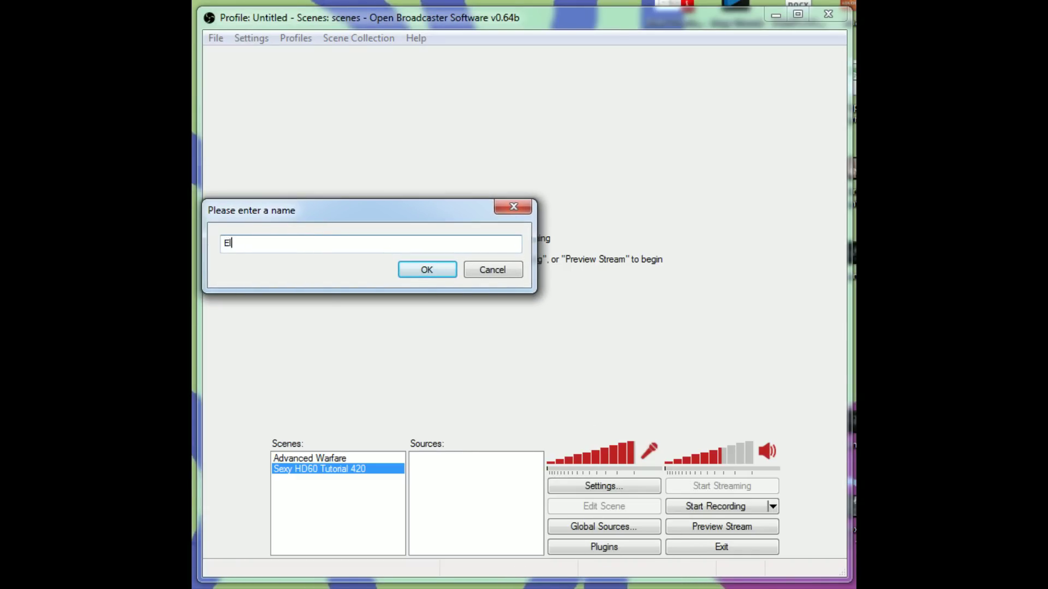
text(gato HD60)
click(432, 271)
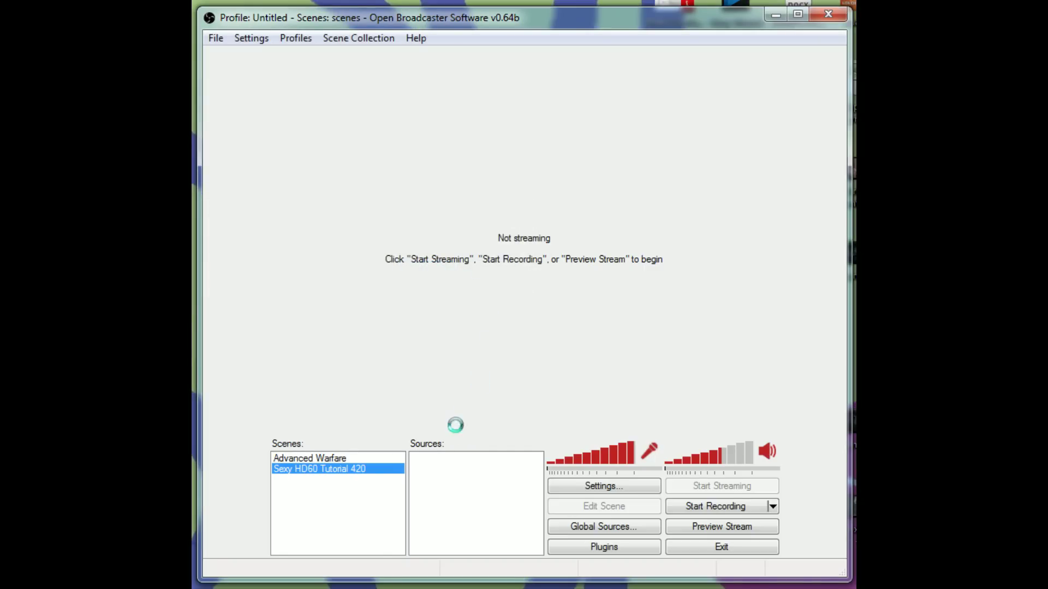
Use Elgato Game Capture HD as the device with buffering on at 1 ms
drag(272, 1, 570, 62)
click(525, 97)
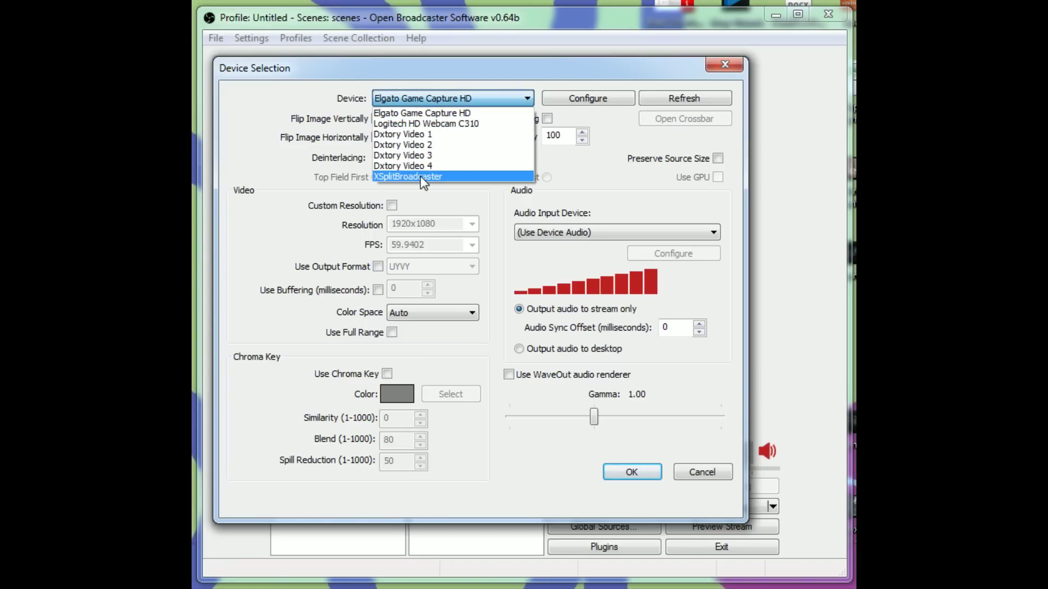
click(446, 108)
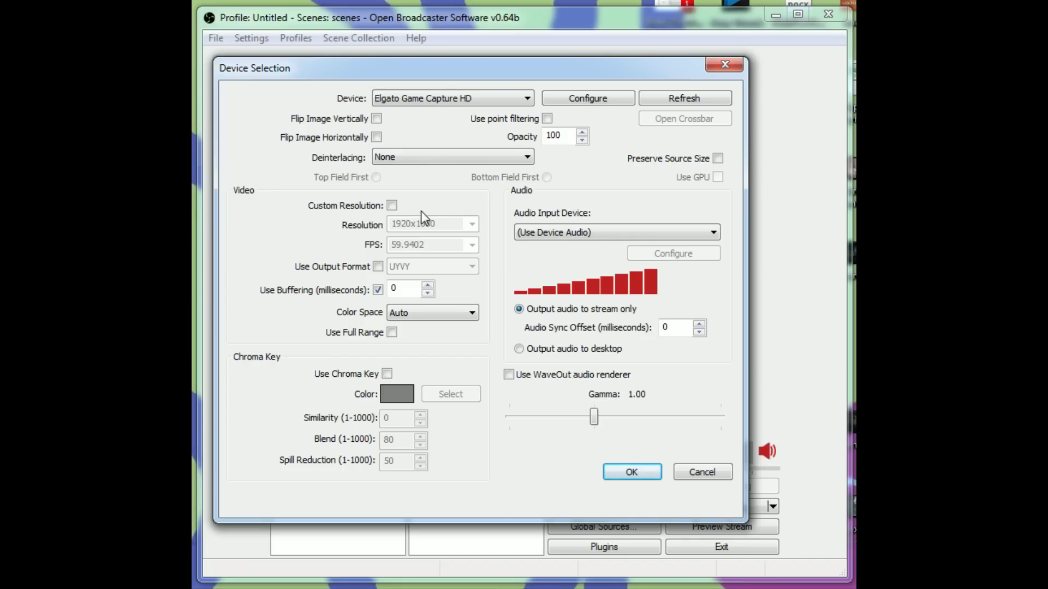
click(378, 290)
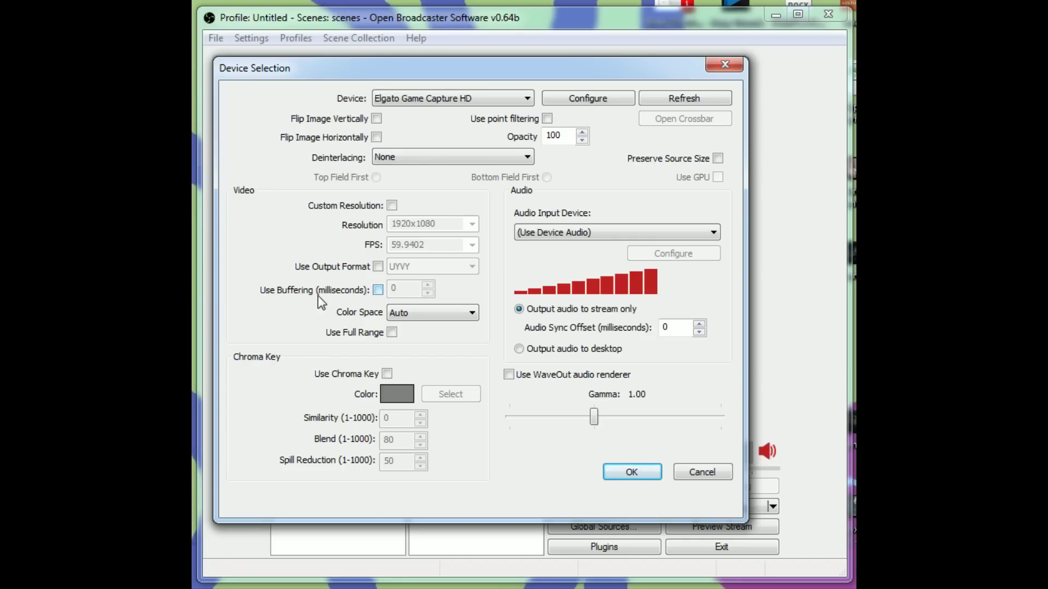
click(378, 290)
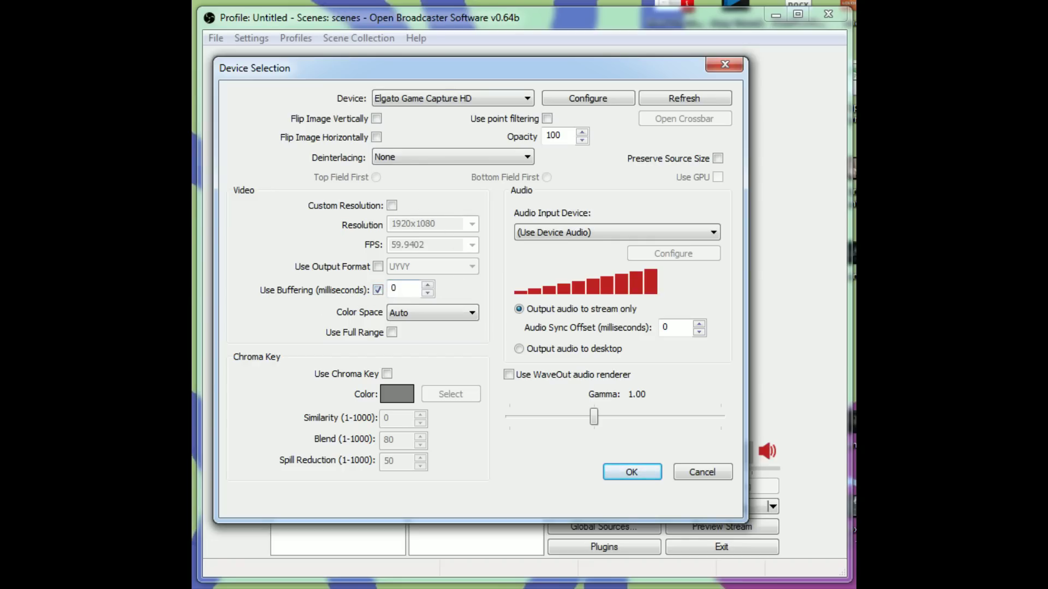
key(Tab)
text(1)
click(625, 471)
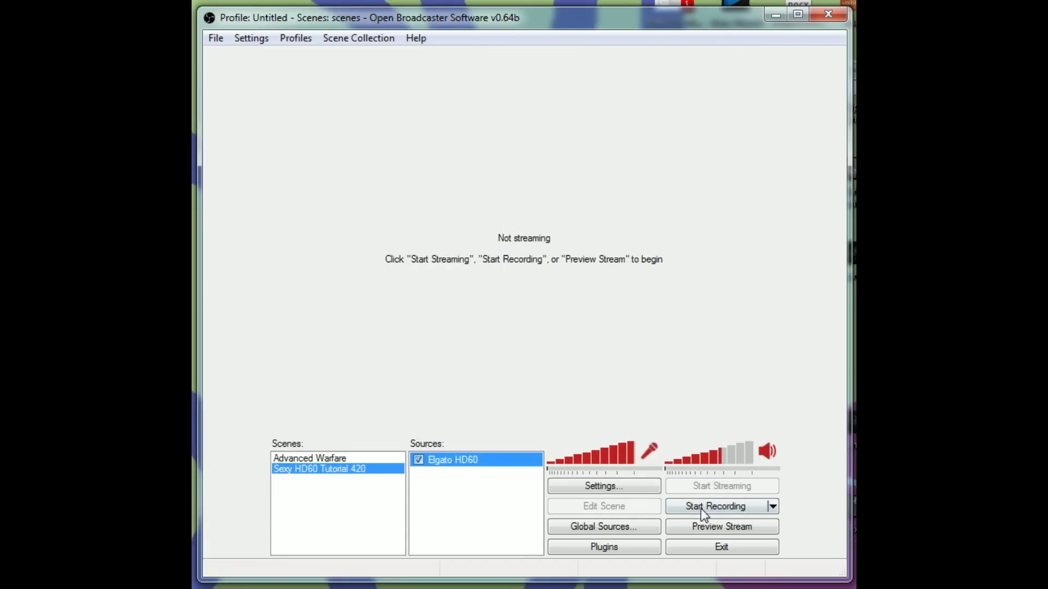
Start the stream preview so the Elgato gameplay feed plays
click(689, 527)
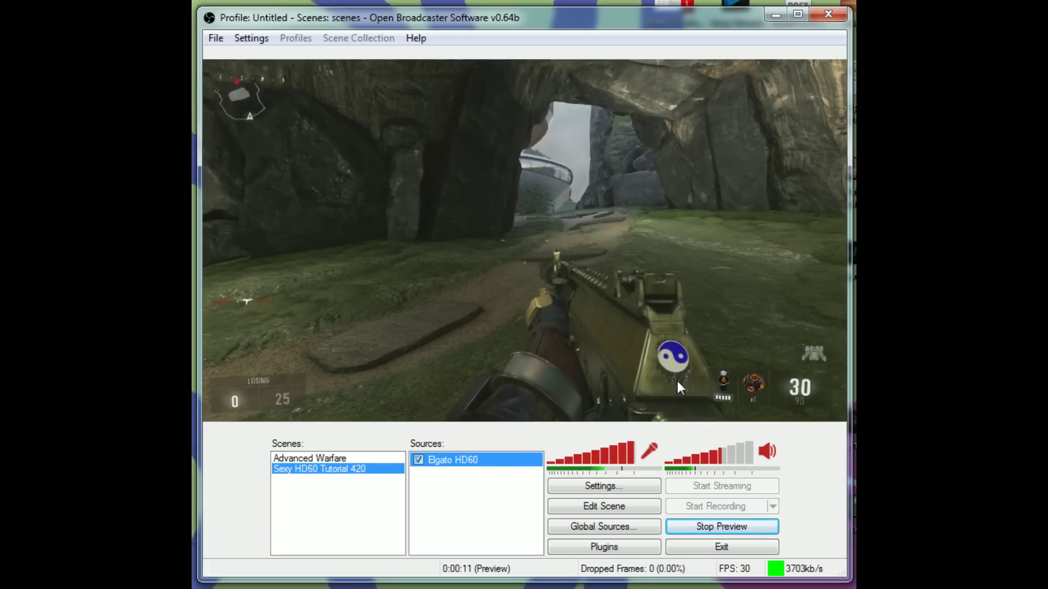
right_click(432, 494)
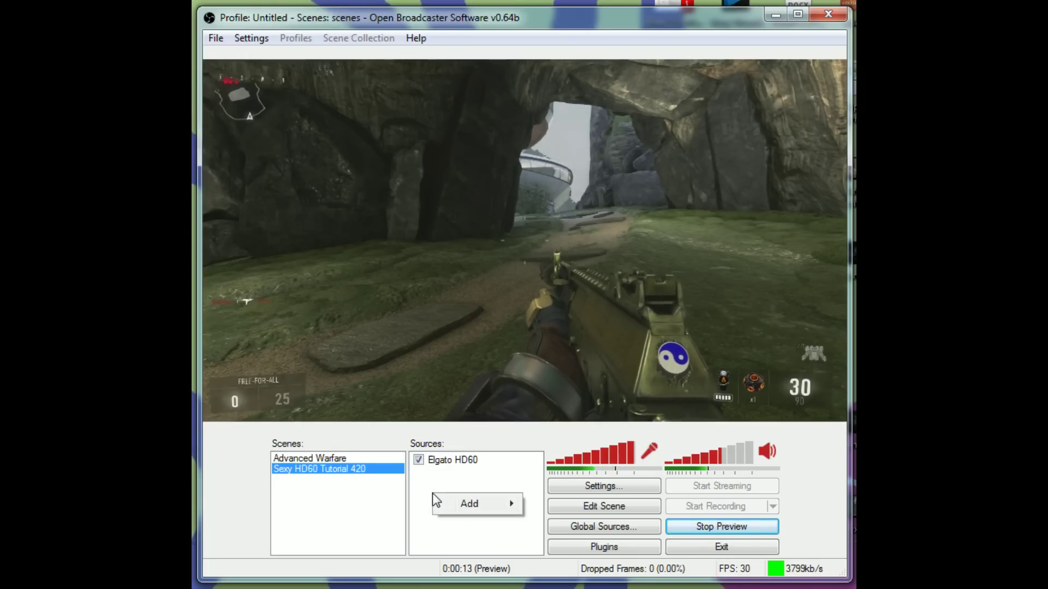
mouse_move(470, 502)
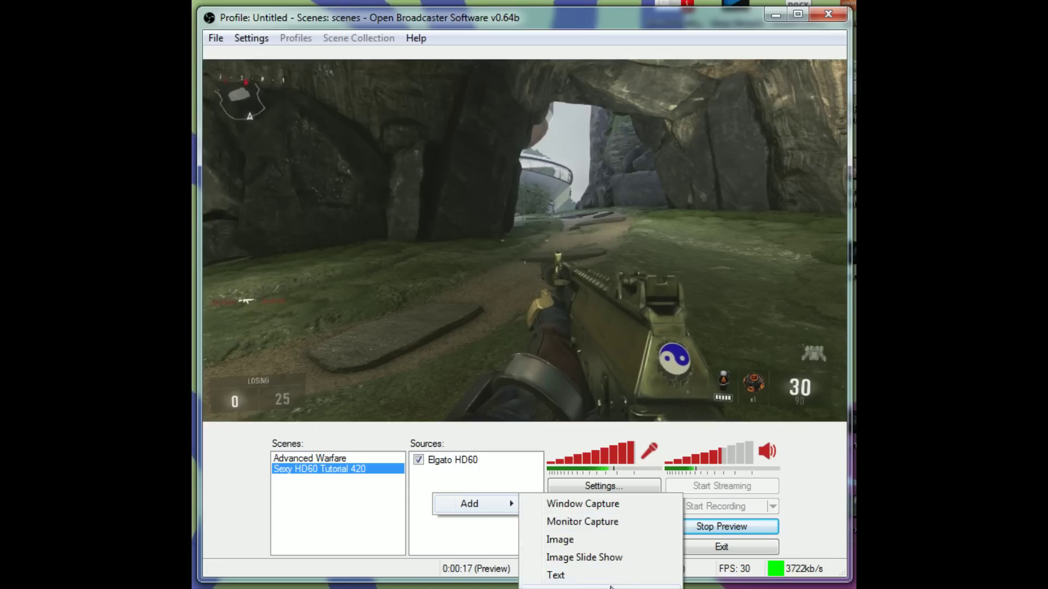
Add a second video capture source named 'Webcam'
click(628, 524)
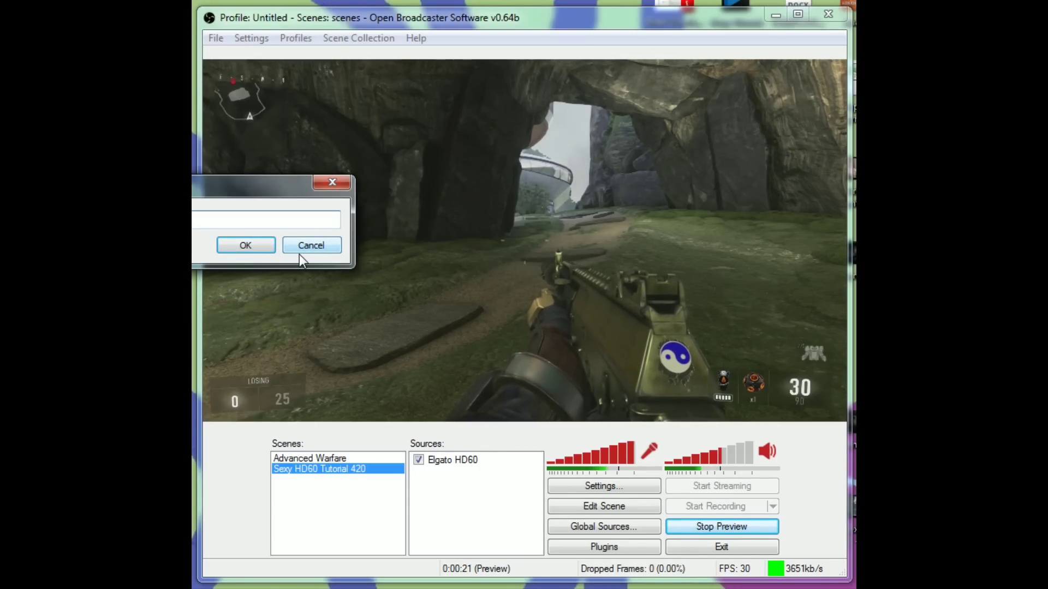
text(Webcam)
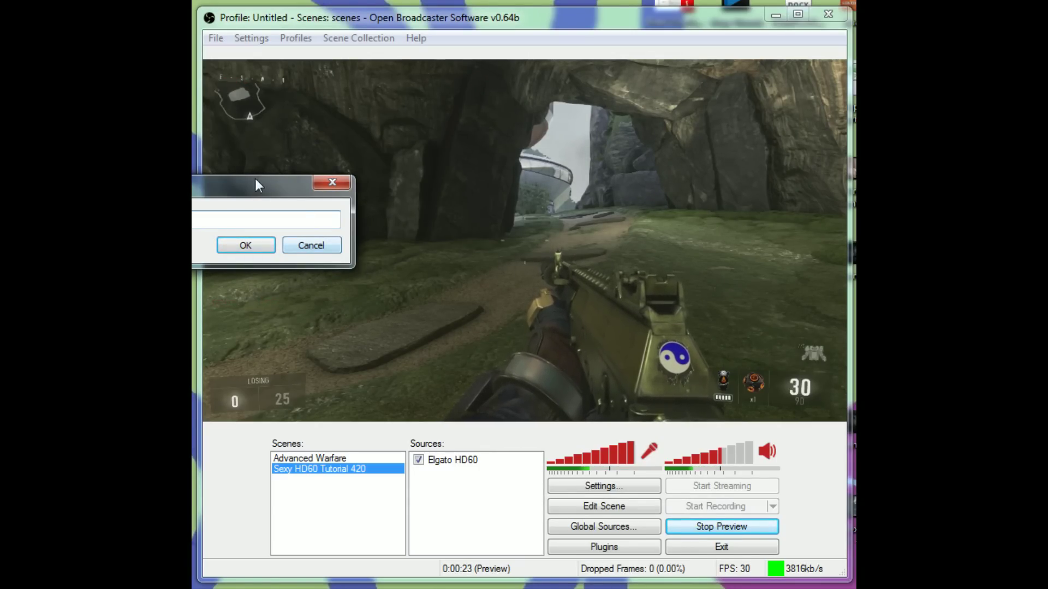
drag(255, 180, 458, 206)
click(448, 271)
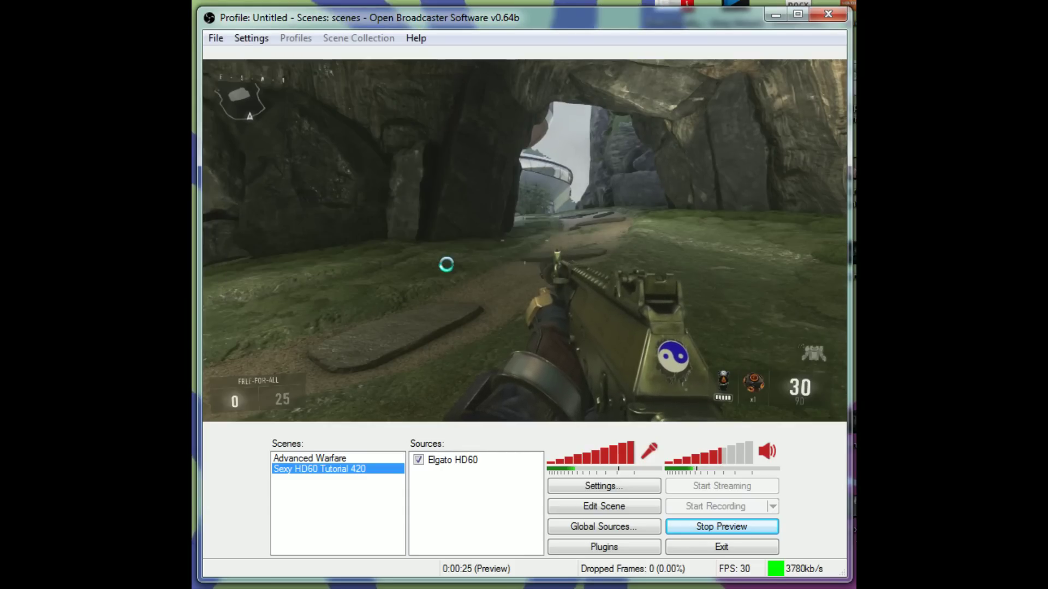
Use the Logitech HD Webcam C310 at a custom 640x480 resolution
drag(312, 4, 626, 83)
click(552, 108)
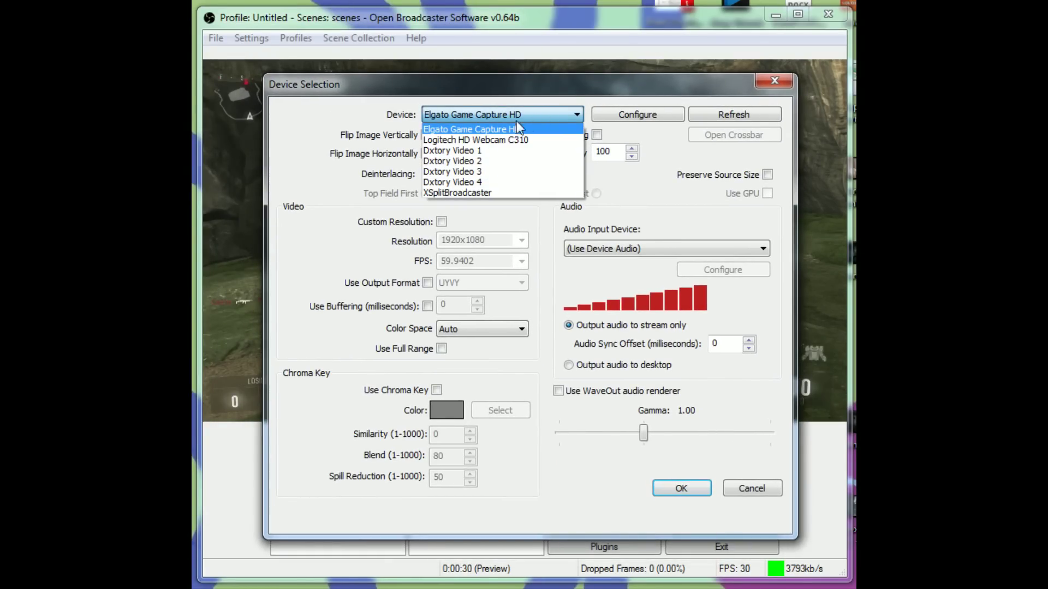
click(535, 142)
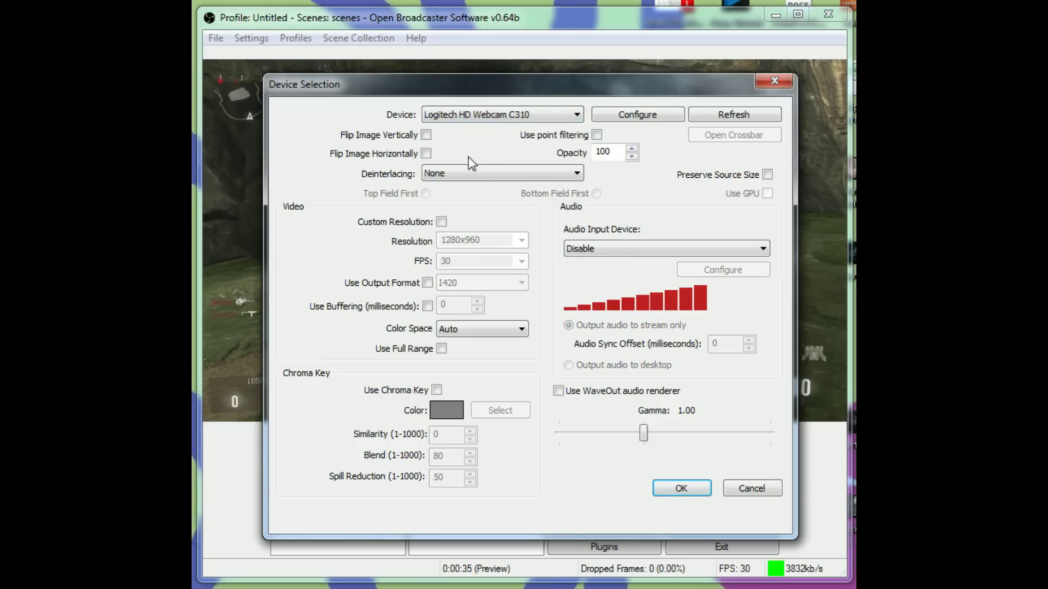
click(440, 222)
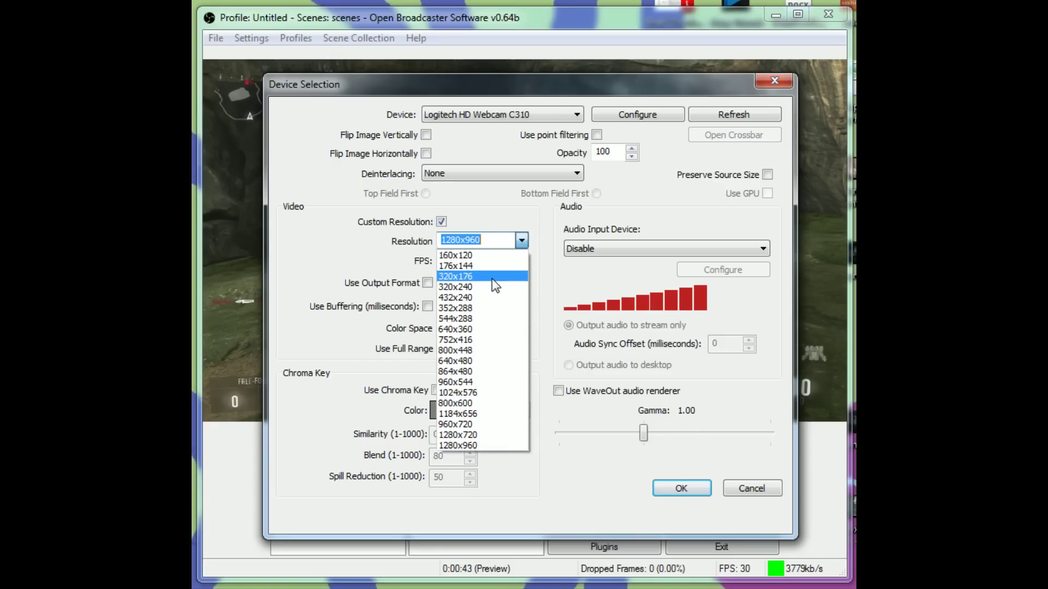
click(479, 361)
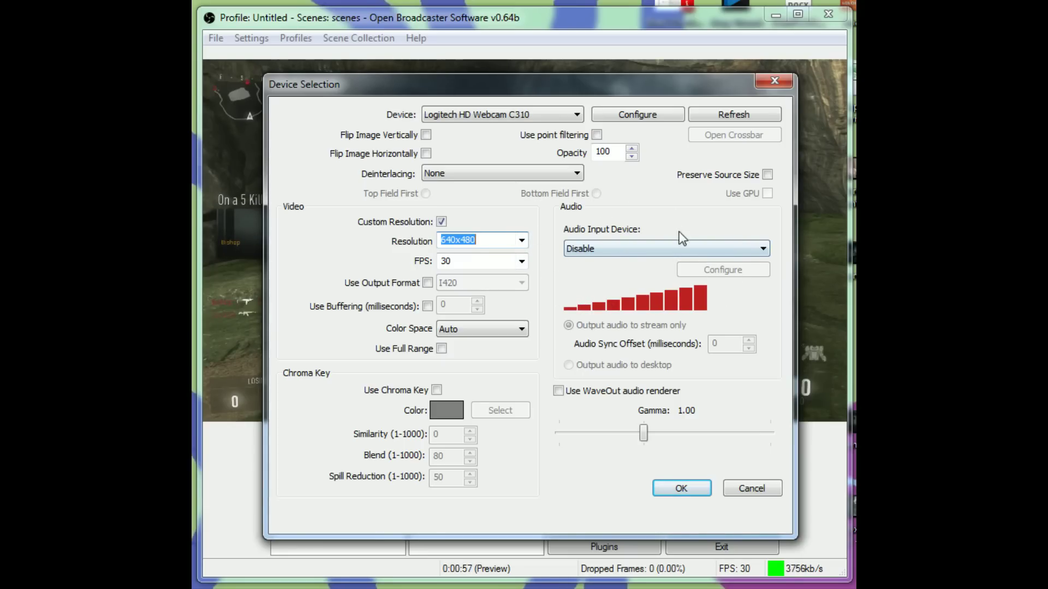
click(680, 484)
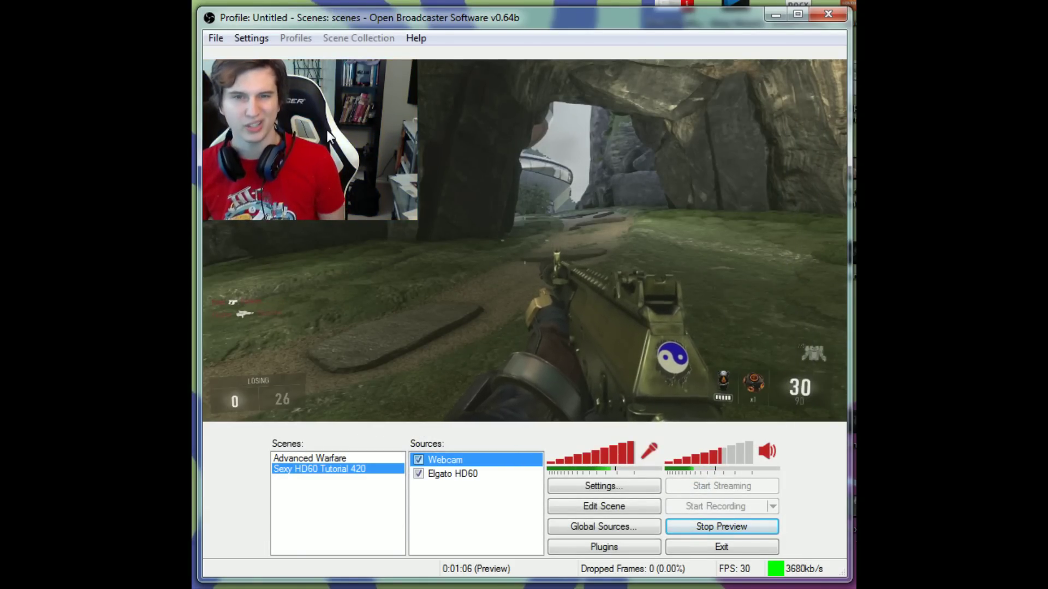
Drag the webcam inset to the gameplay's top-right corner and shrink it slightly
click(589, 503)
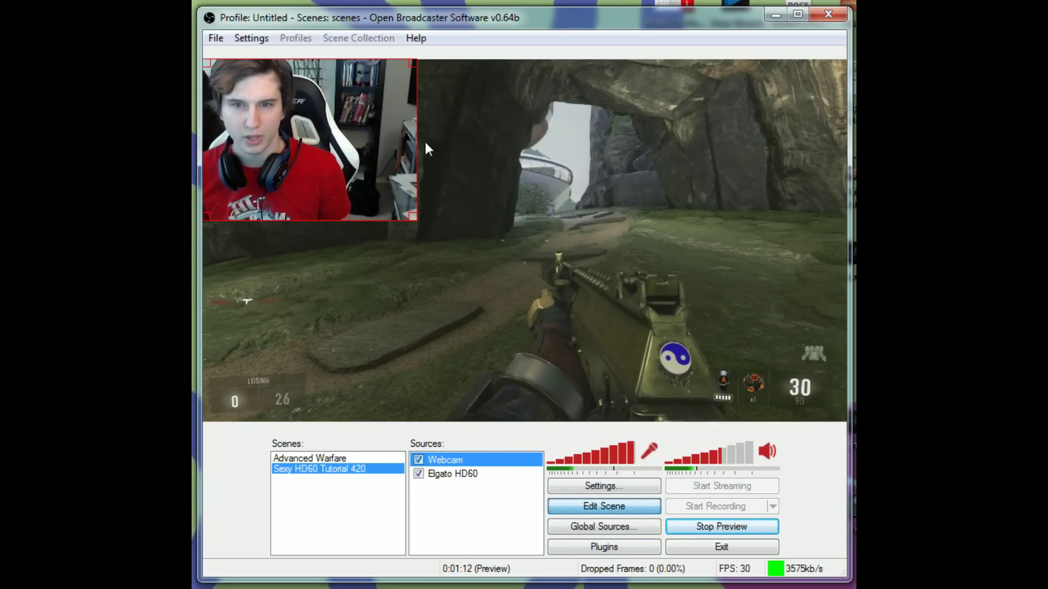
drag(320, 140, 753, 145)
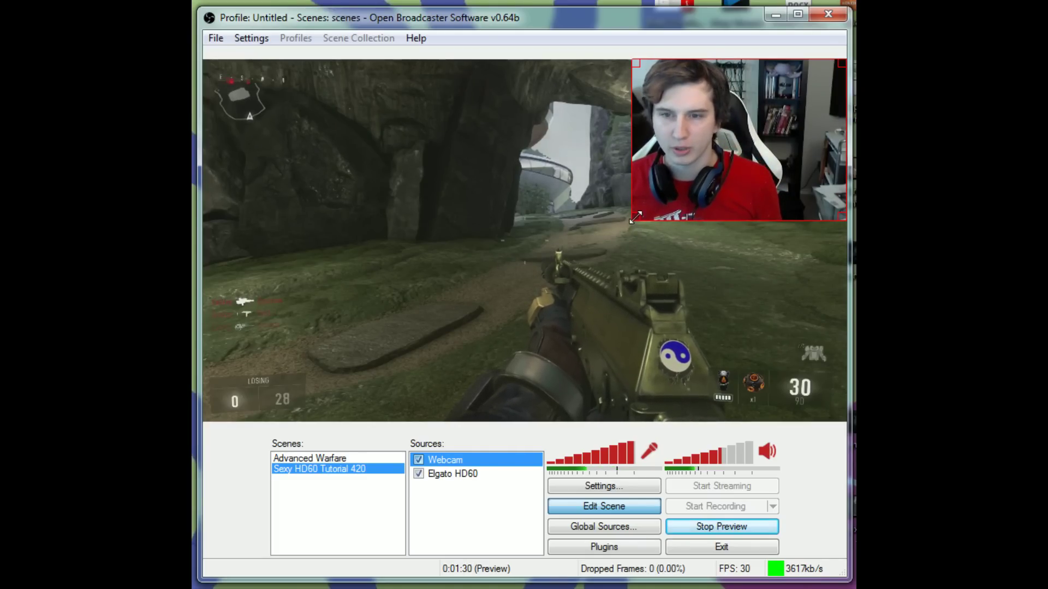
drag(637, 224, 703, 185)
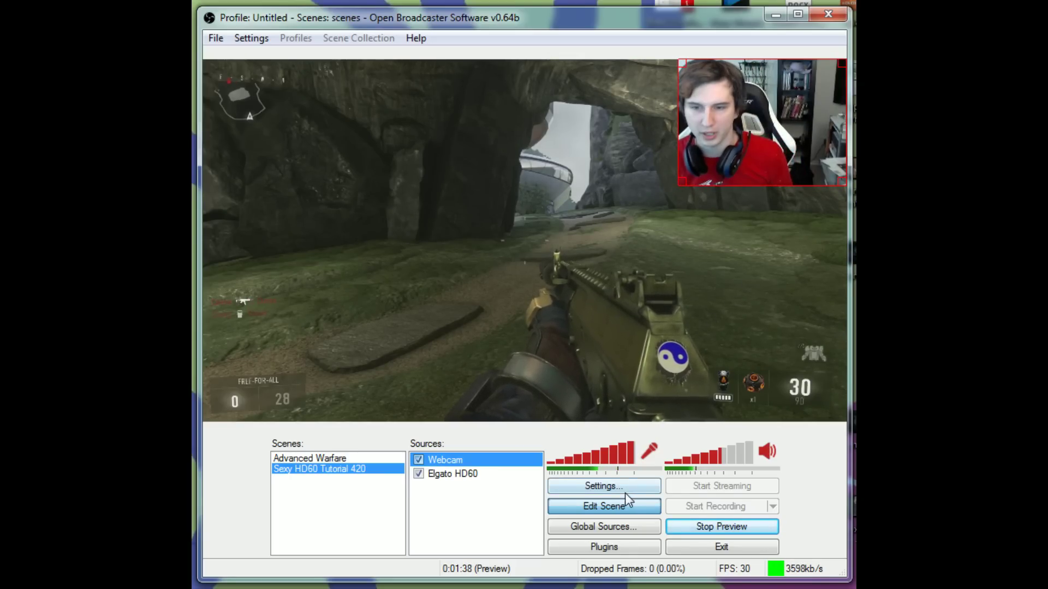
click(614, 504)
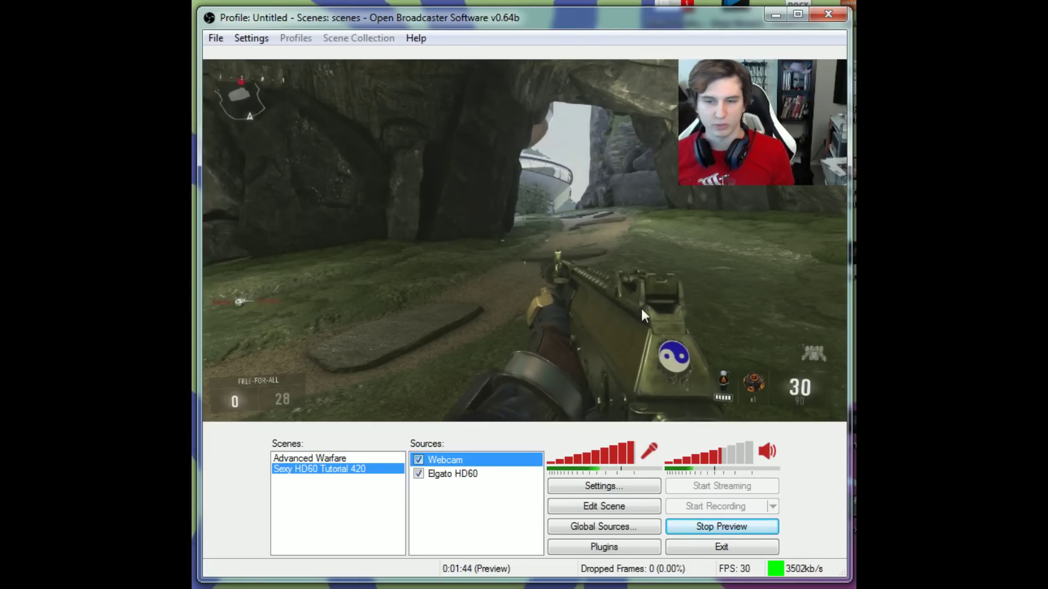
Add an image source named 'webcam overlay'
right_click(434, 498)
mouse_move(475, 507)
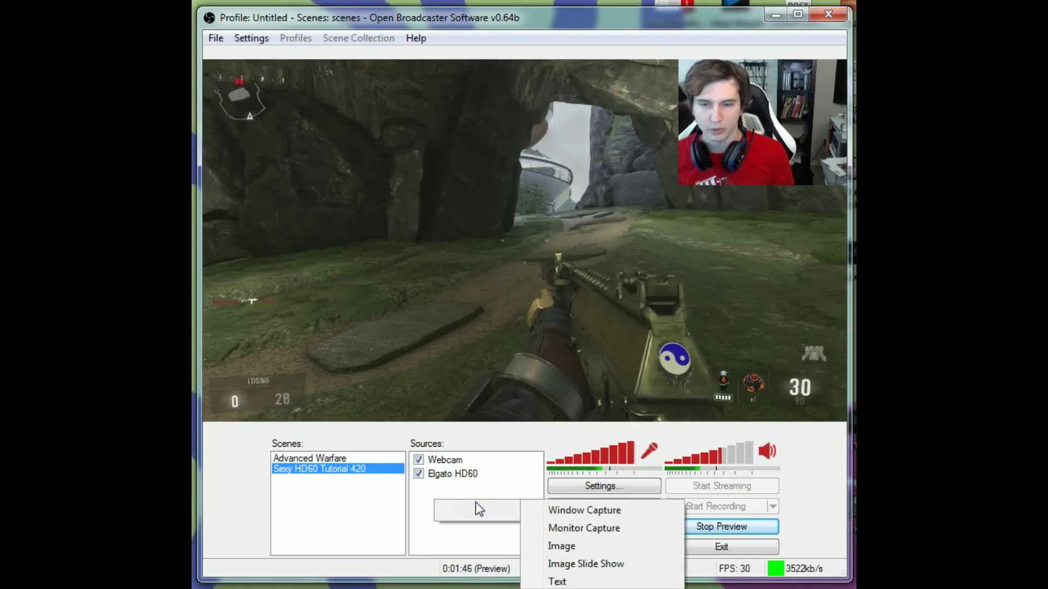
click(577, 549)
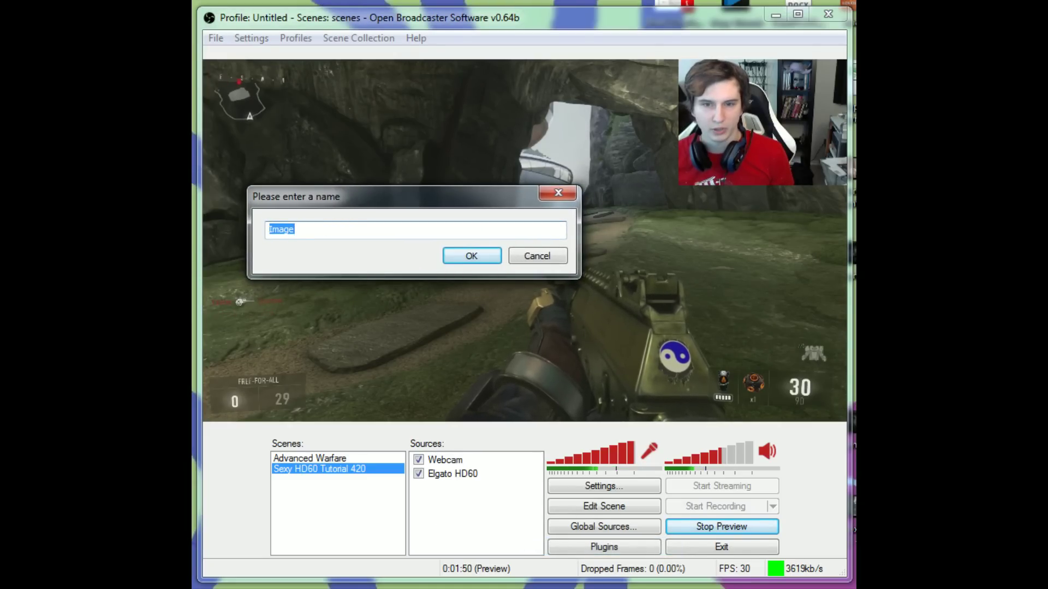
text(we)
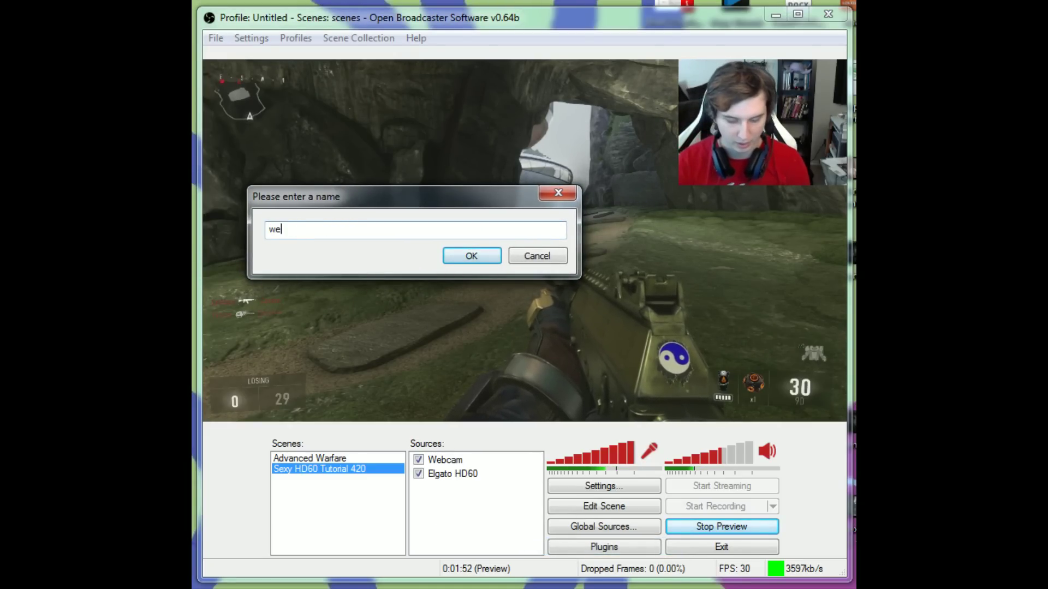
text(bcam overlay)
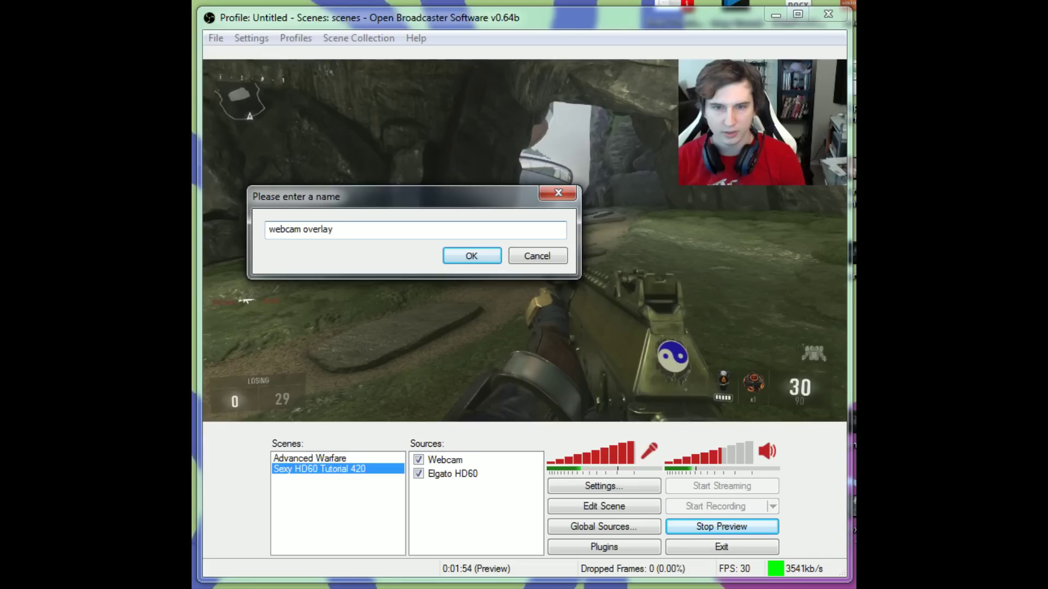
click(471, 256)
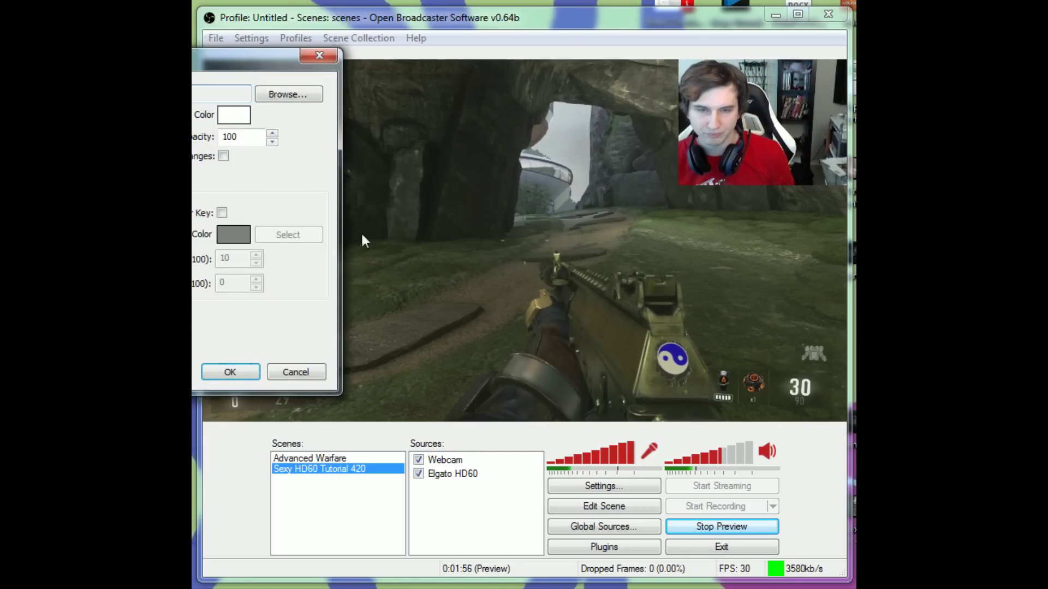
Load the Drift0r_frame image from the Desktop's streaming overlays & art folder
drag(261, 61, 446, 133)
click(450, 167)
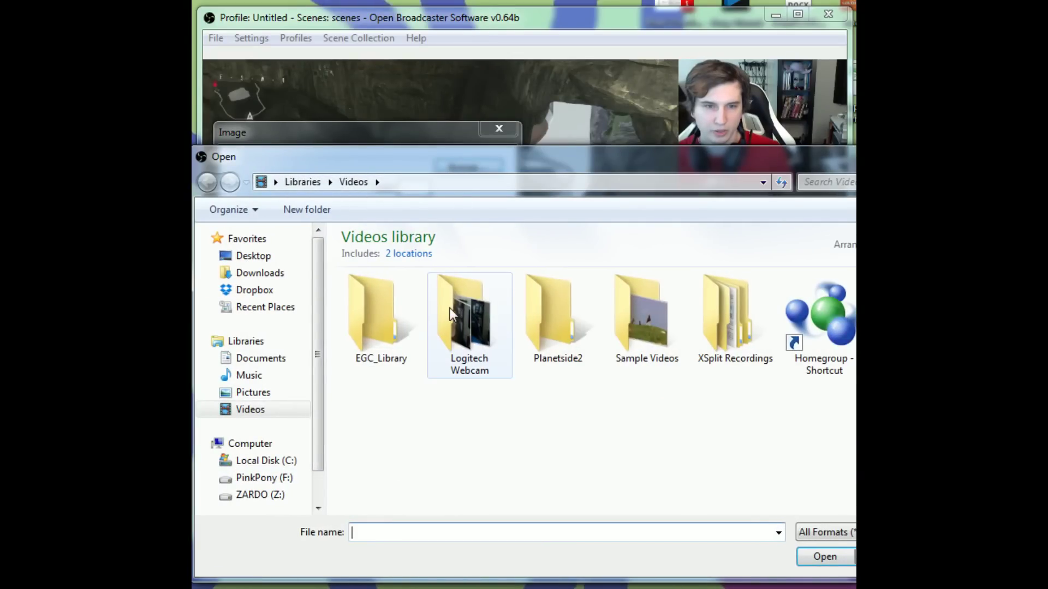
click(252, 254)
double_click(677, 342)
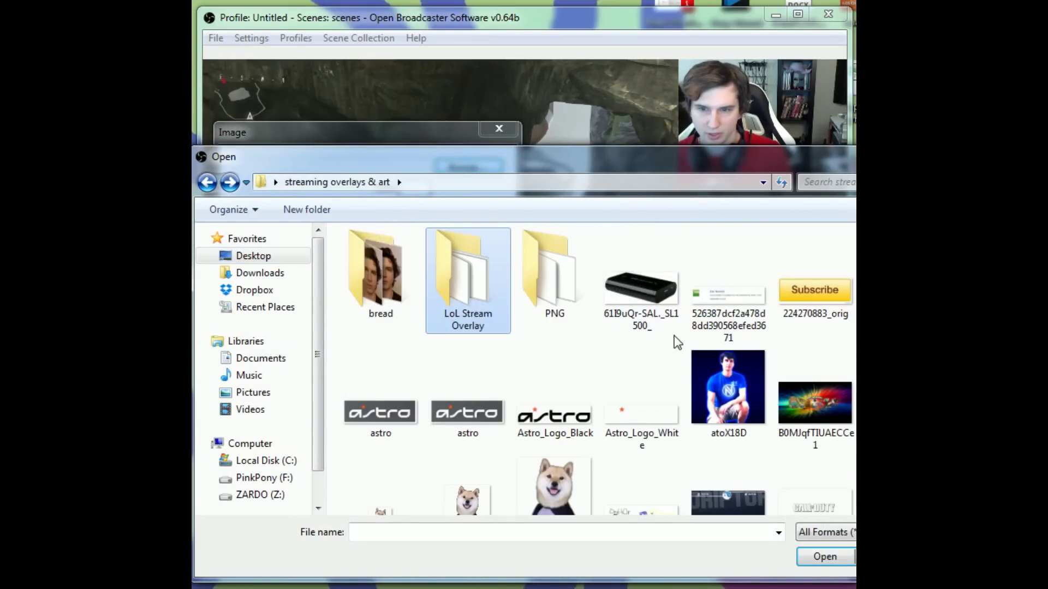
scroll(792, 273, down, 5)
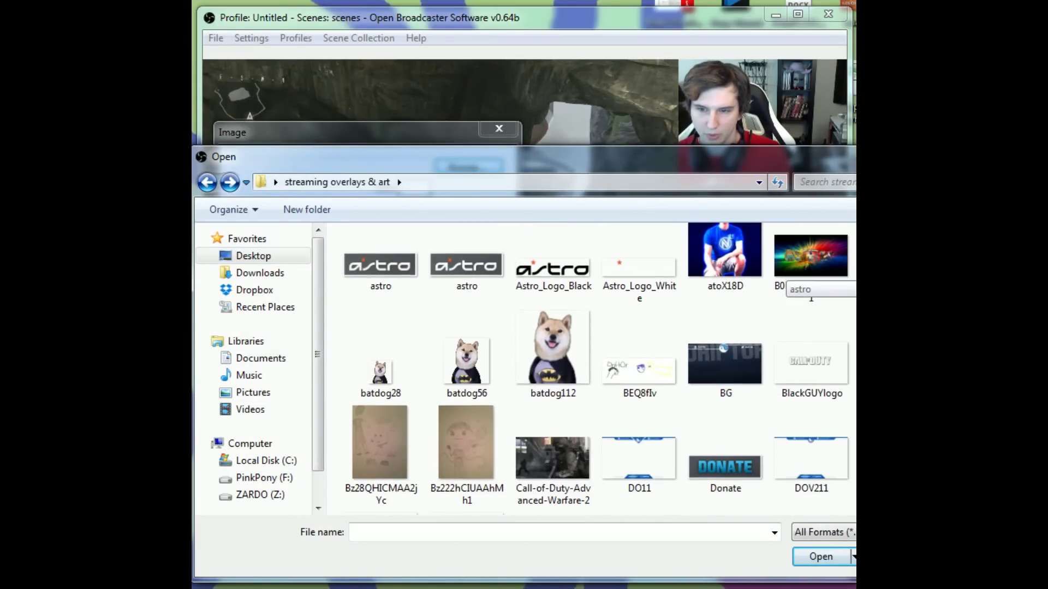
click(466, 382)
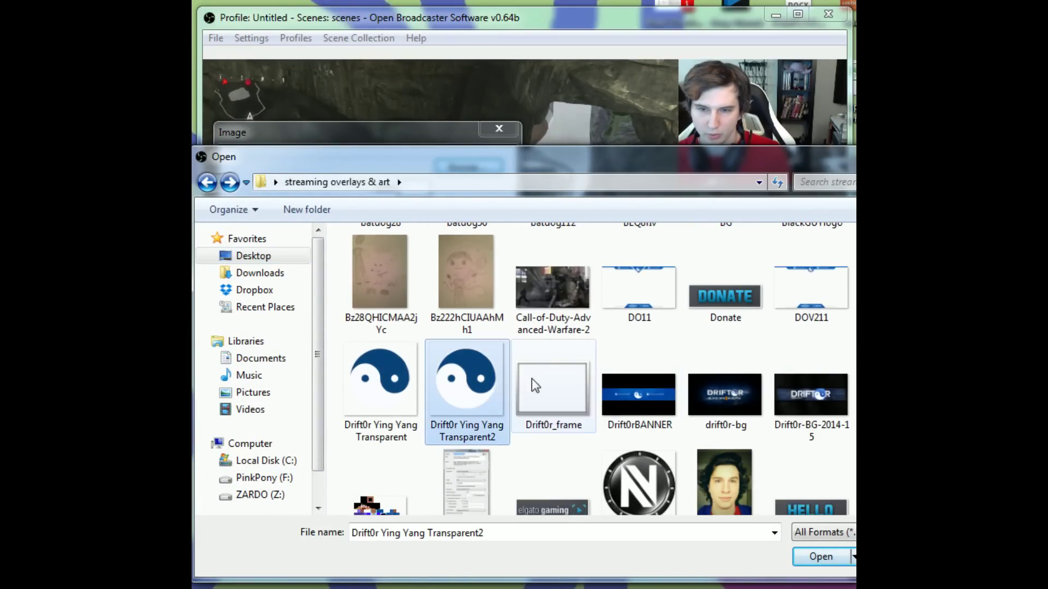
click(535, 382)
click(821, 557)
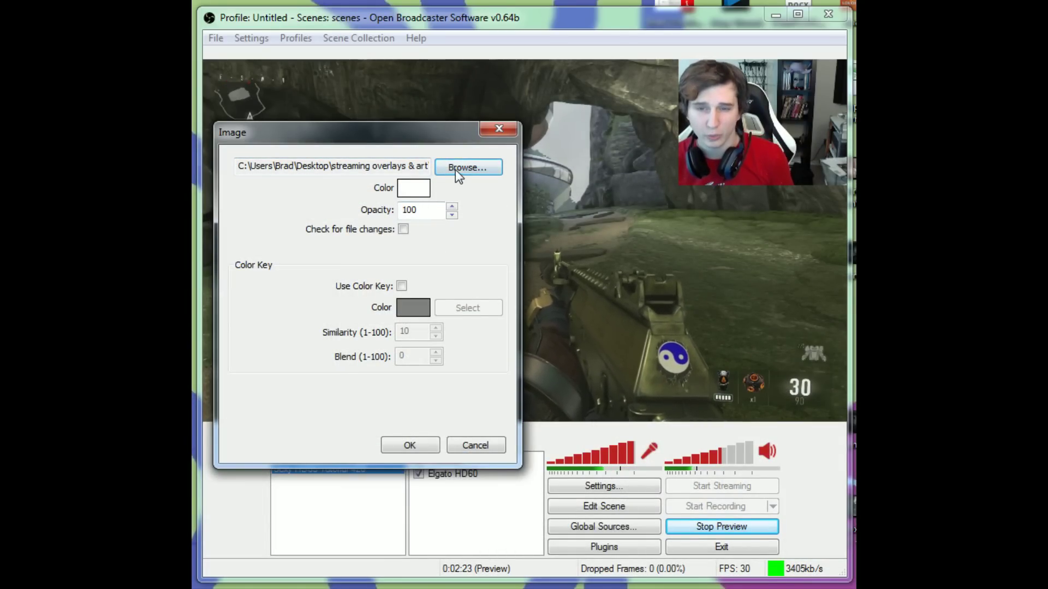
Move and enlarge the Drift0r frame so it borders the top-right webcam inset
click(410, 445)
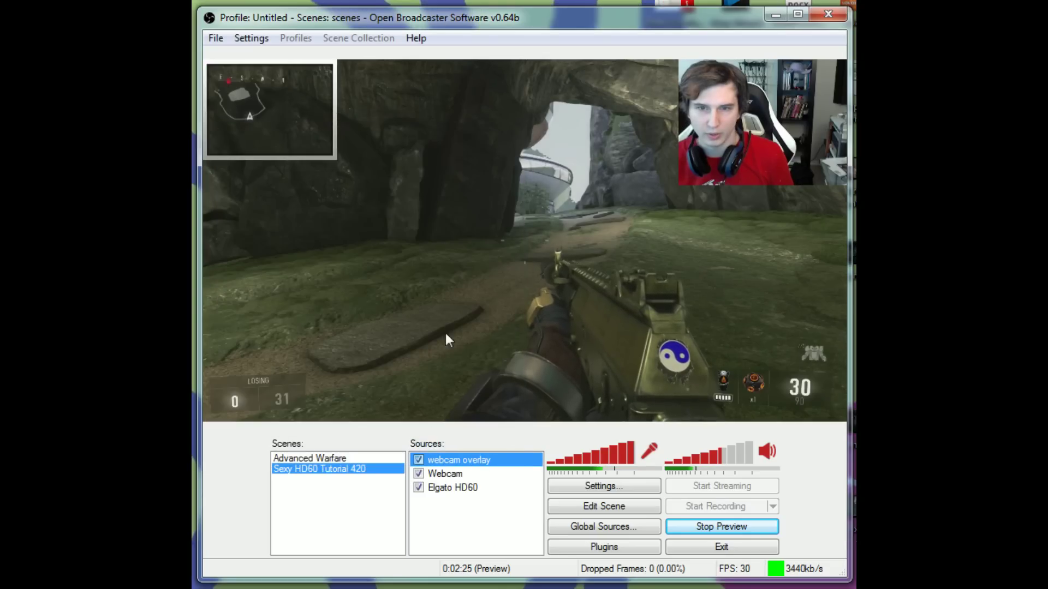
click(624, 512)
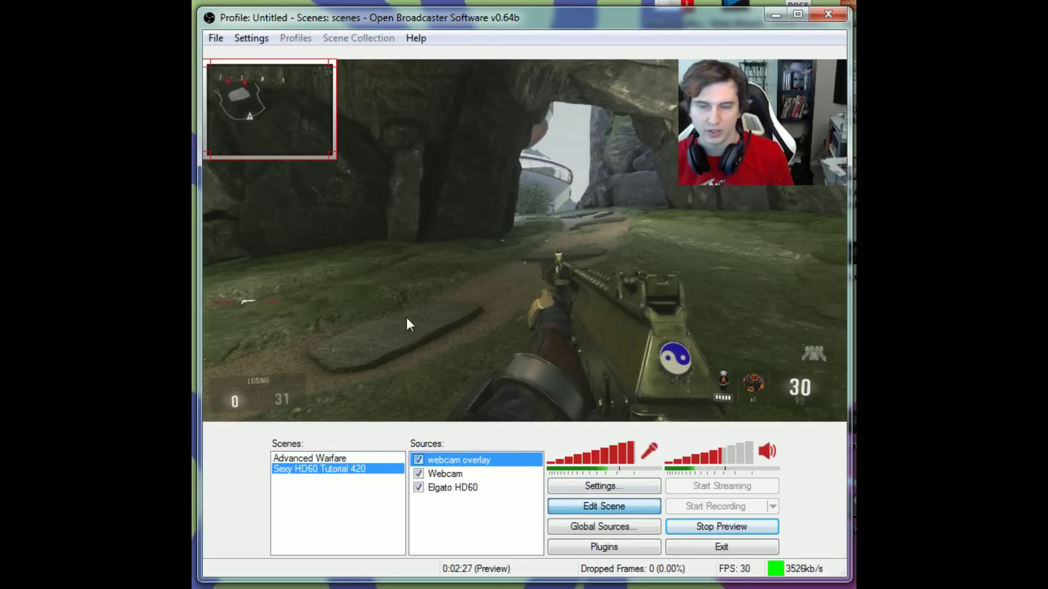
drag(260, 128, 767, 125)
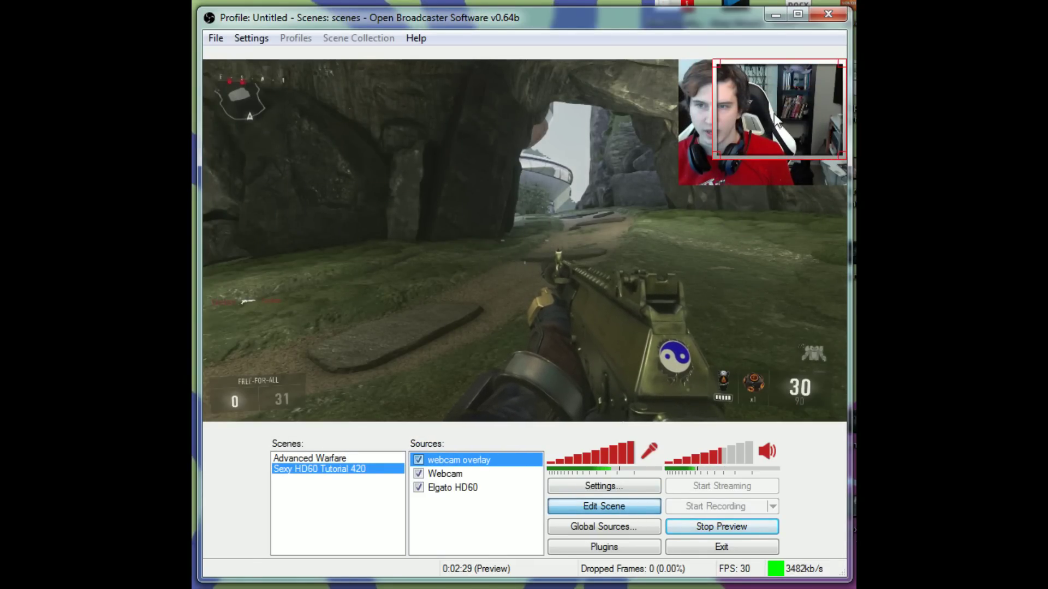
drag(716, 155, 680, 181)
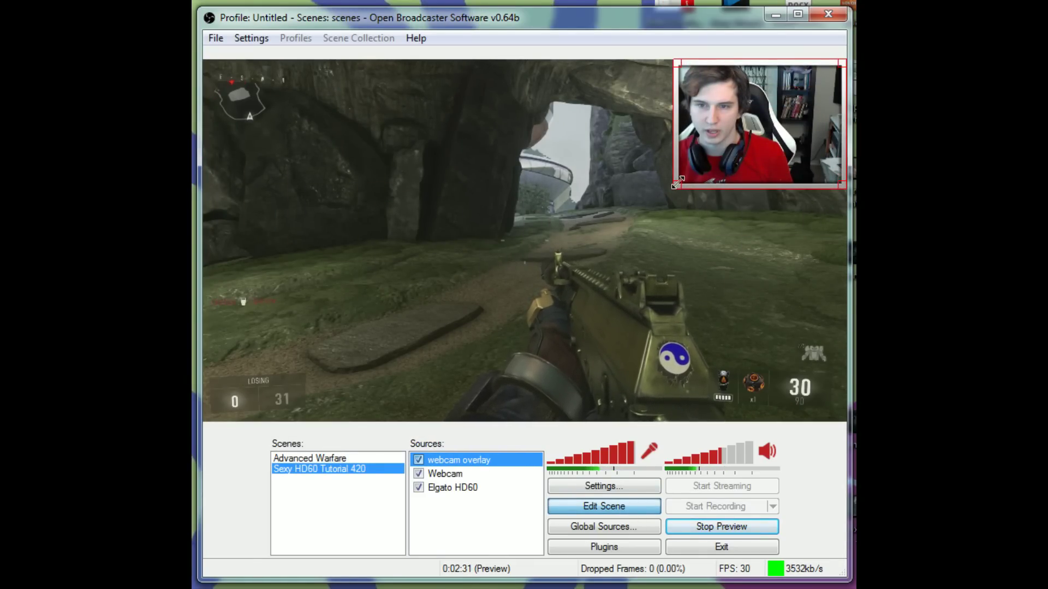
click(564, 505)
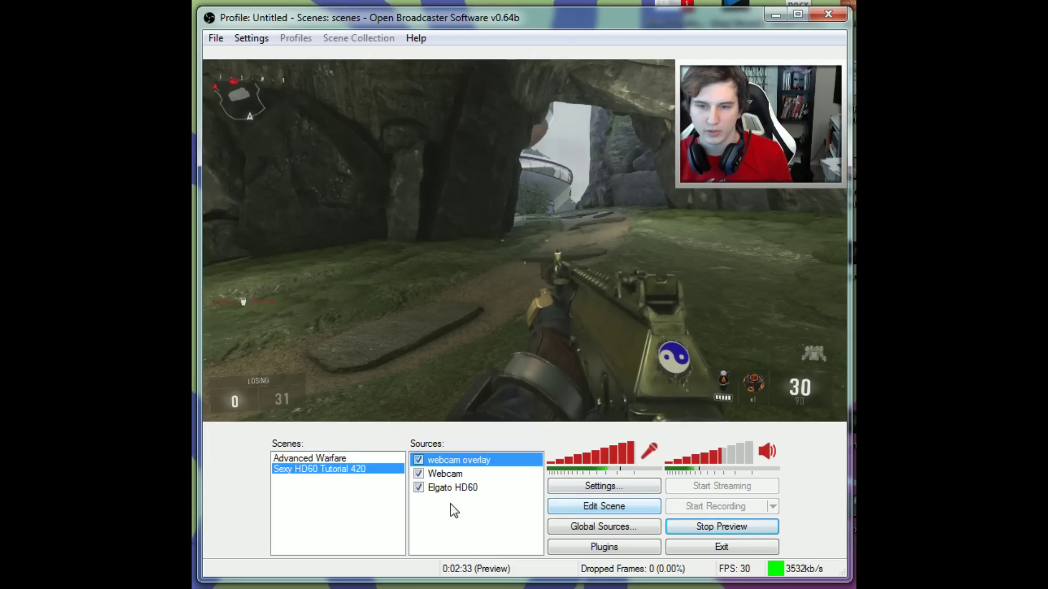
right_click(449, 460)
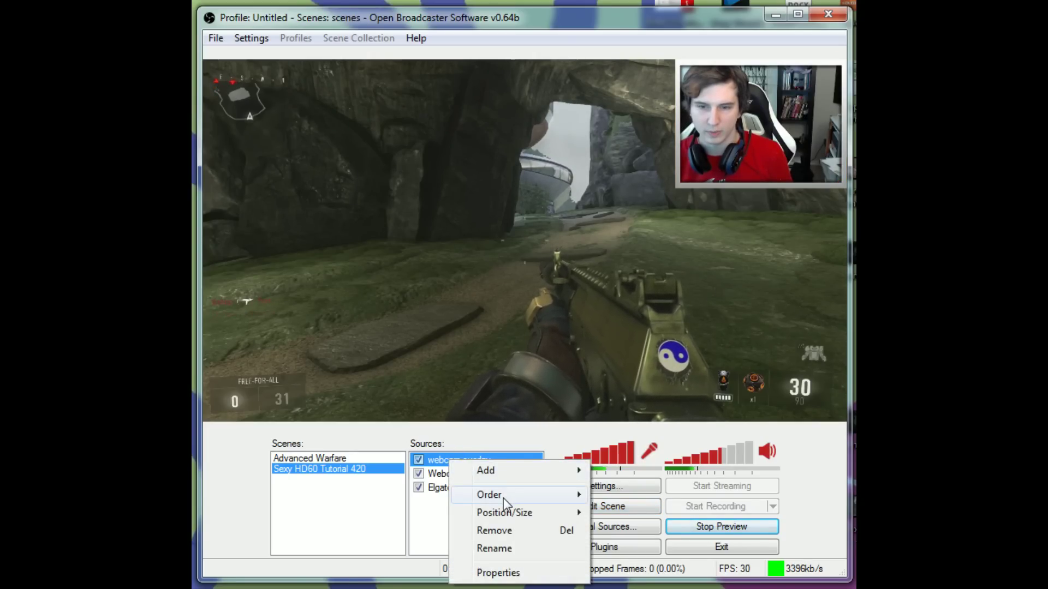
mouse_move(503, 498)
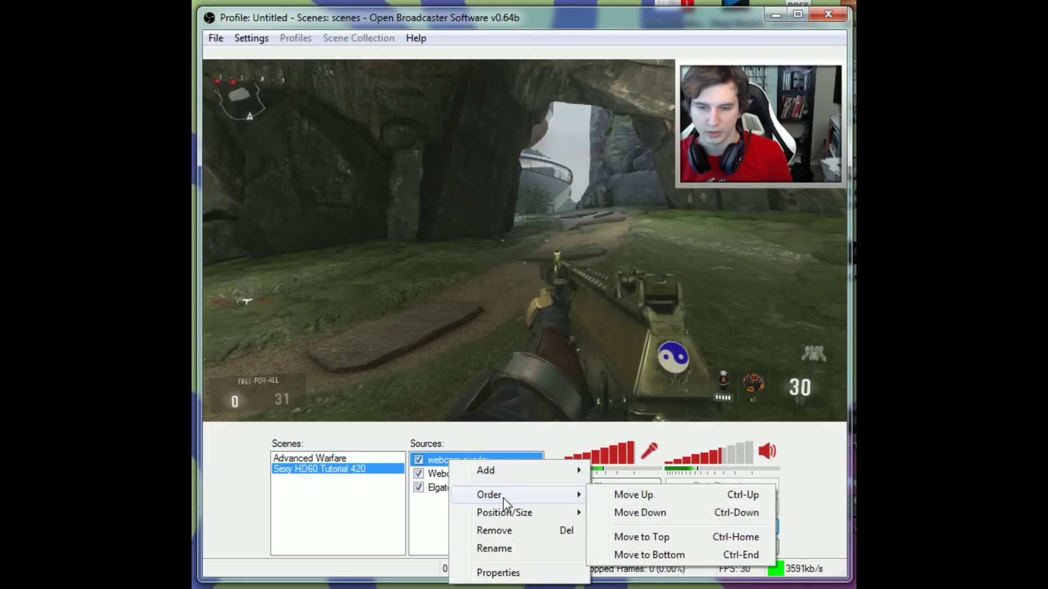
click(682, 513)
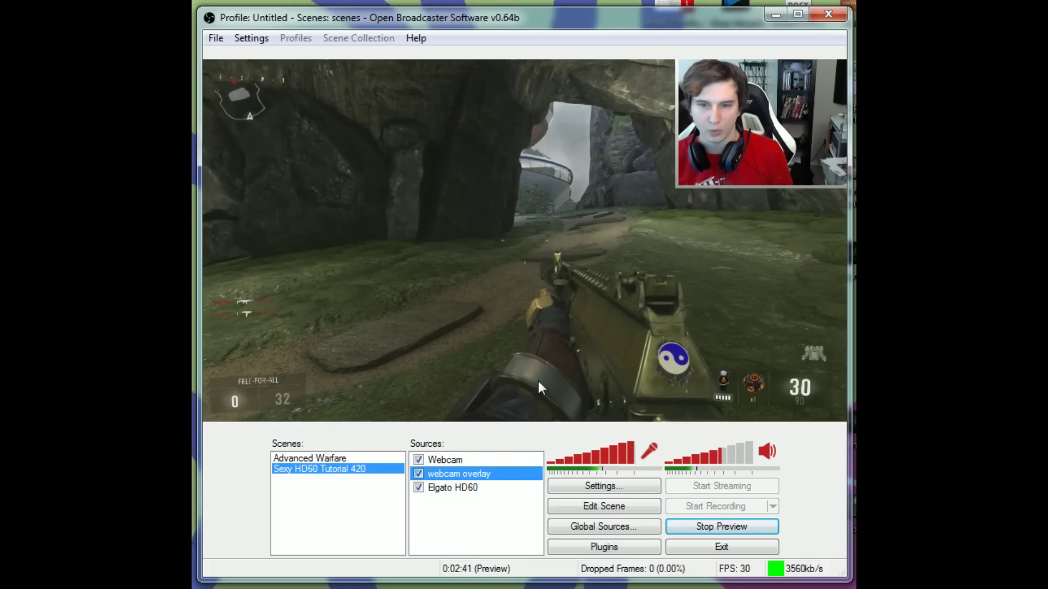
click(435, 491)
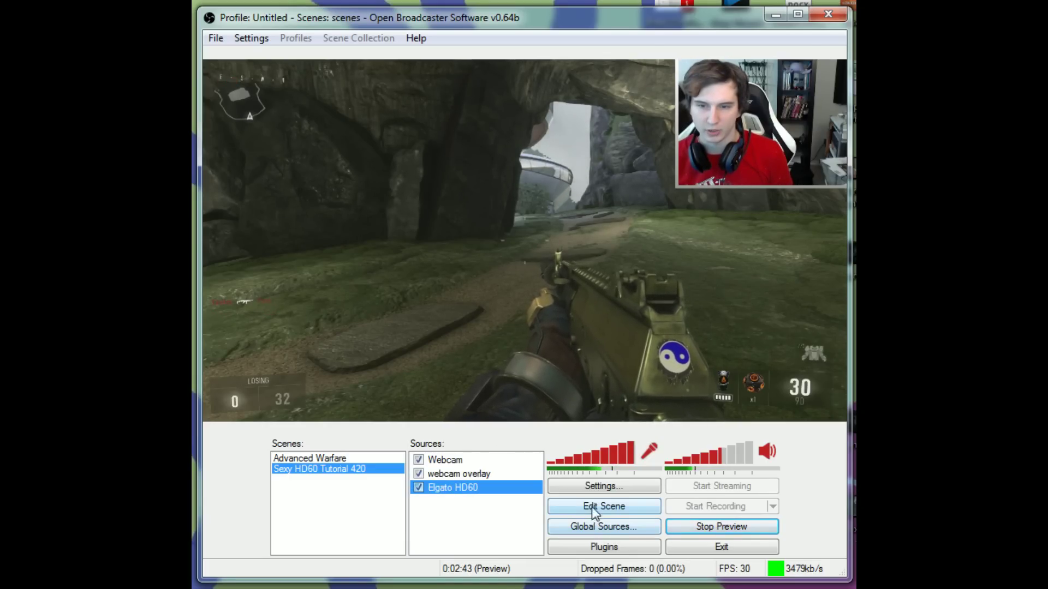
click(595, 506)
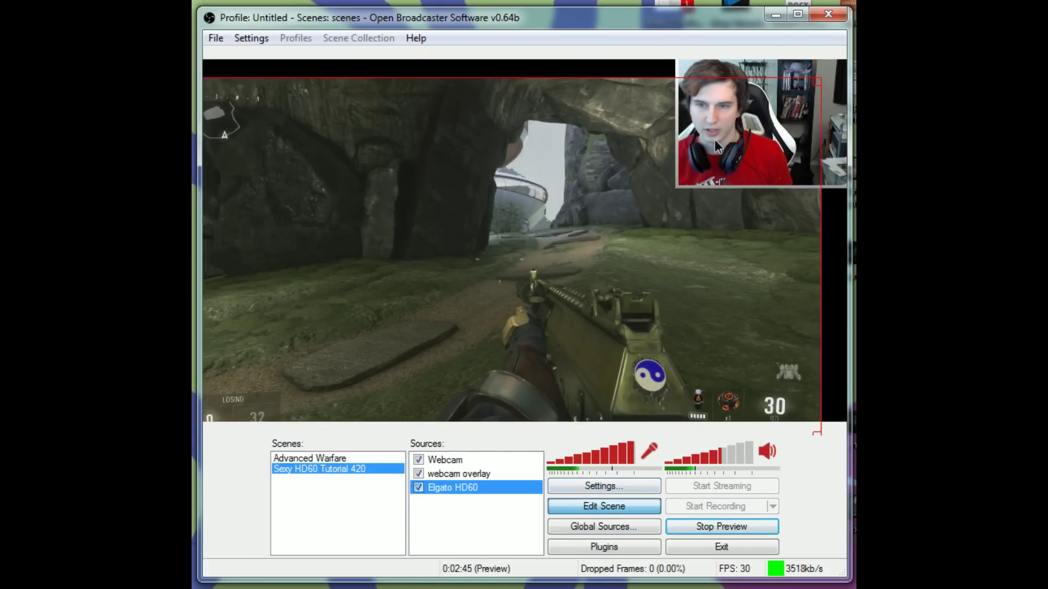
drag(715, 139, 746, 127)
click(476, 475)
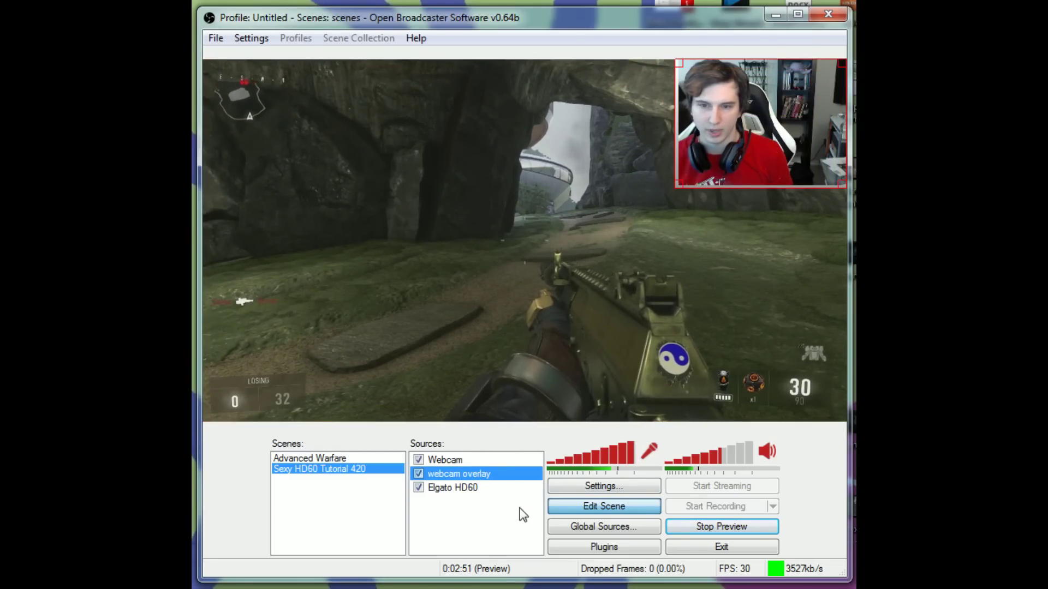
right_click(499, 478)
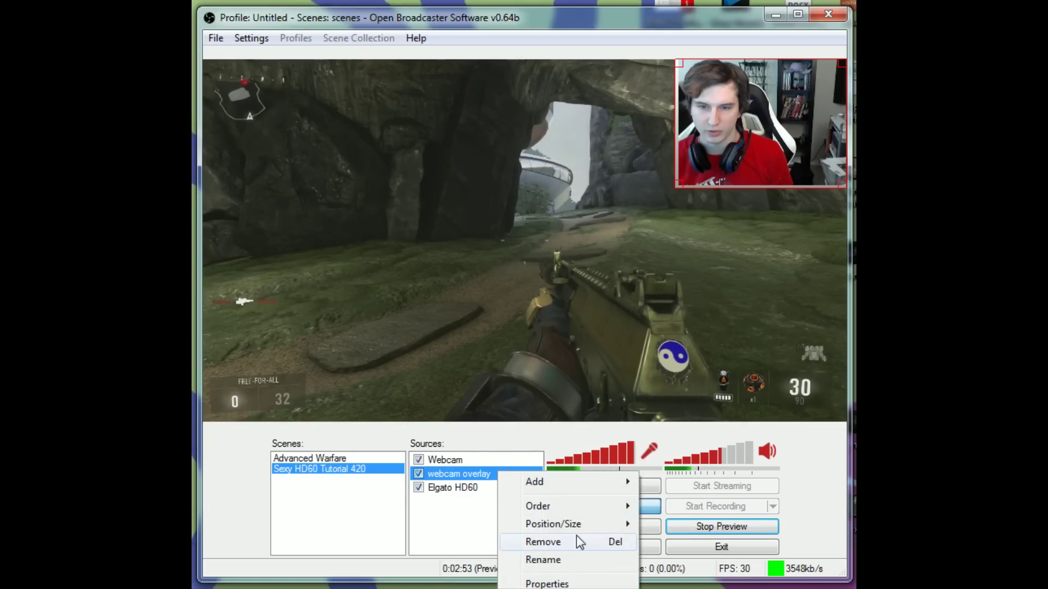
mouse_move(564, 524)
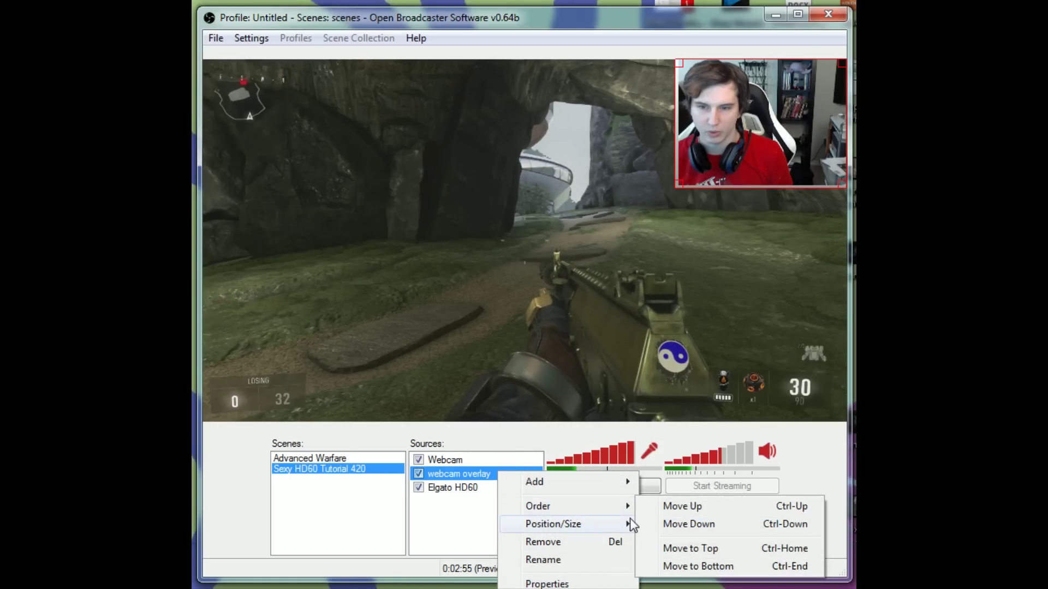
click(678, 504)
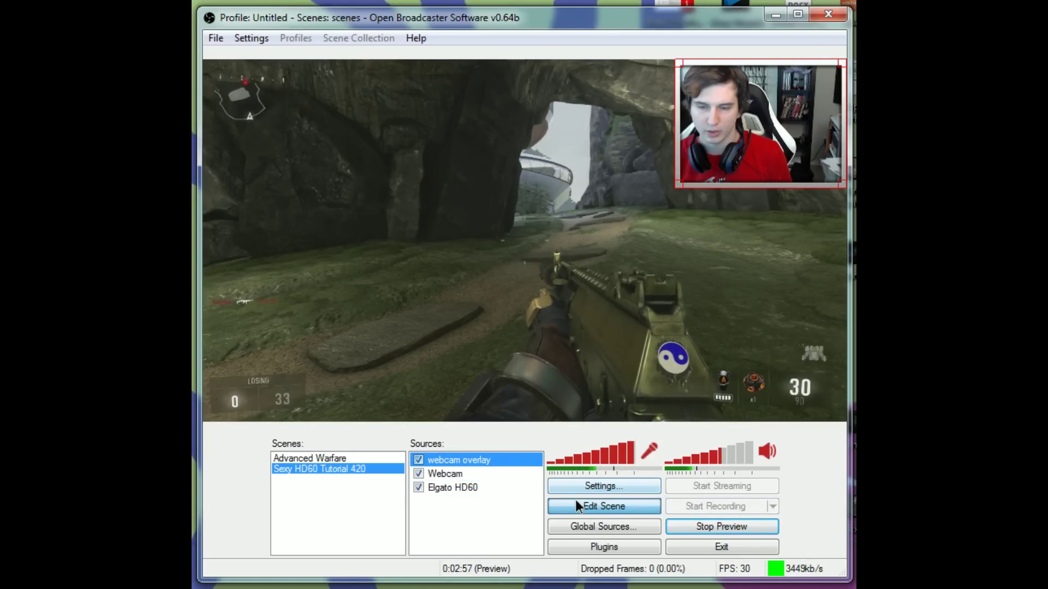
right_click(445, 475)
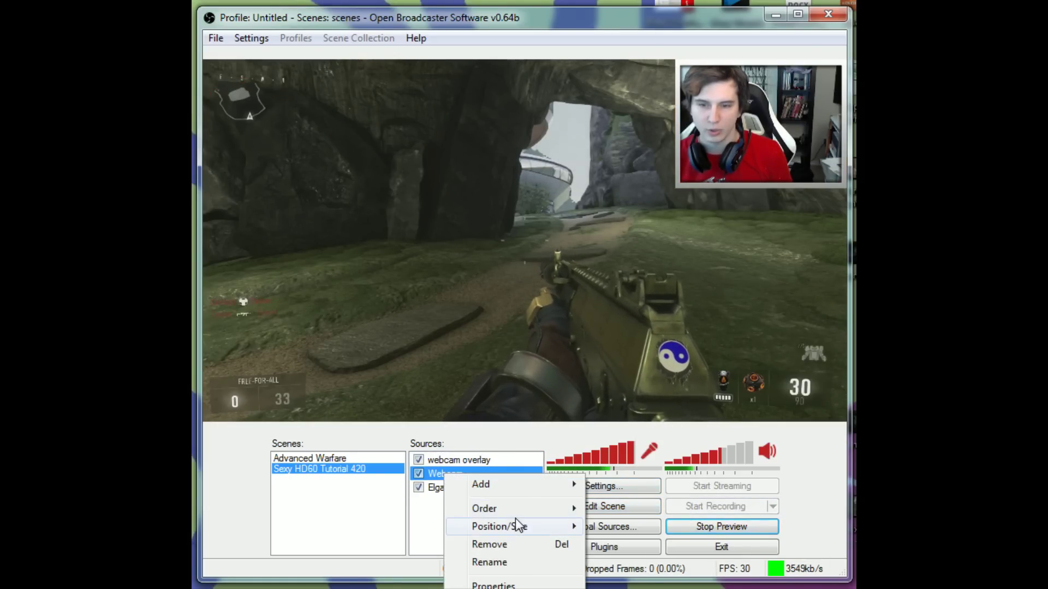
mouse_move(513, 524)
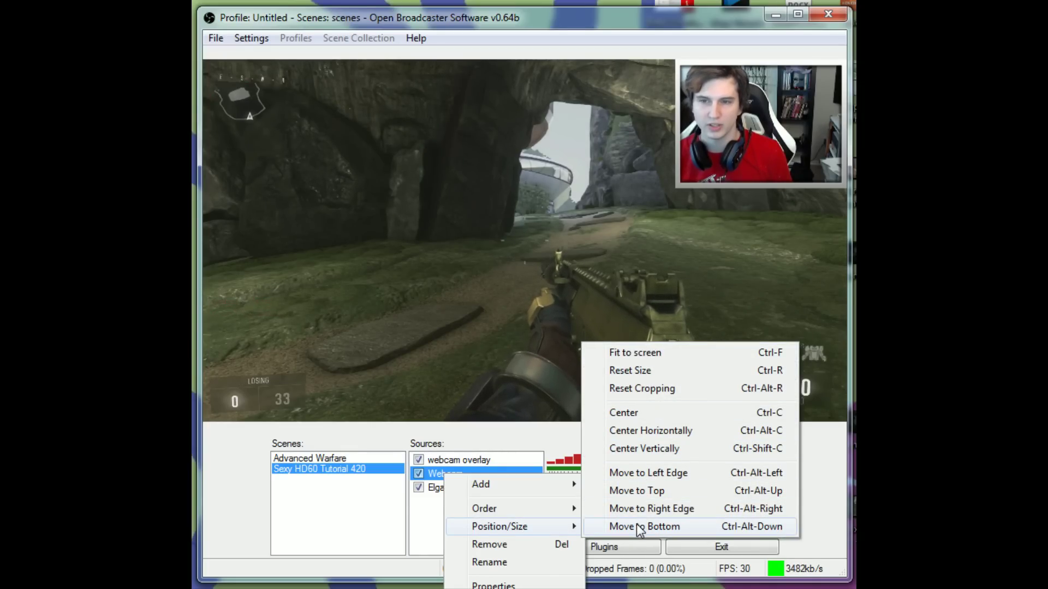
click(615, 276)
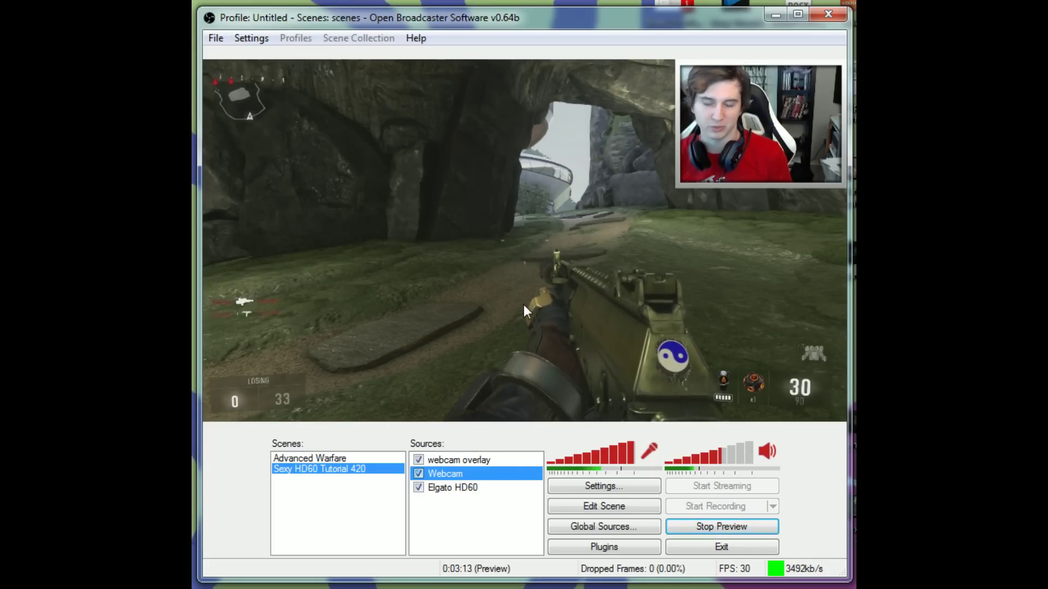
click(486, 522)
Add an image source named 'sexy elgato brand' and bring up its image properties
click(407, 221)
right_click(407, 221)
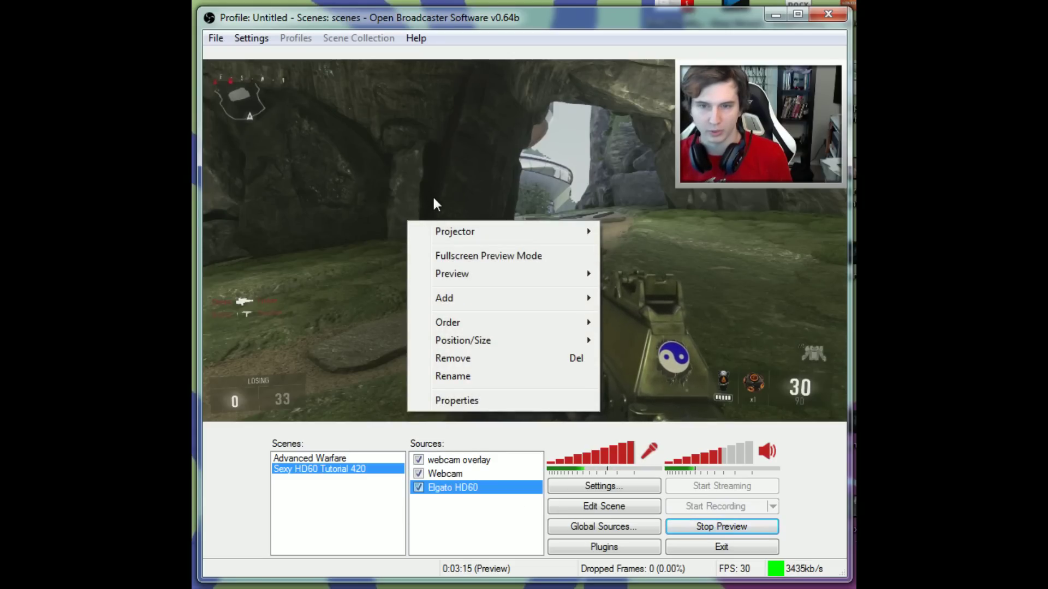
click(452, 522)
right_click(452, 523)
mouse_move(473, 538)
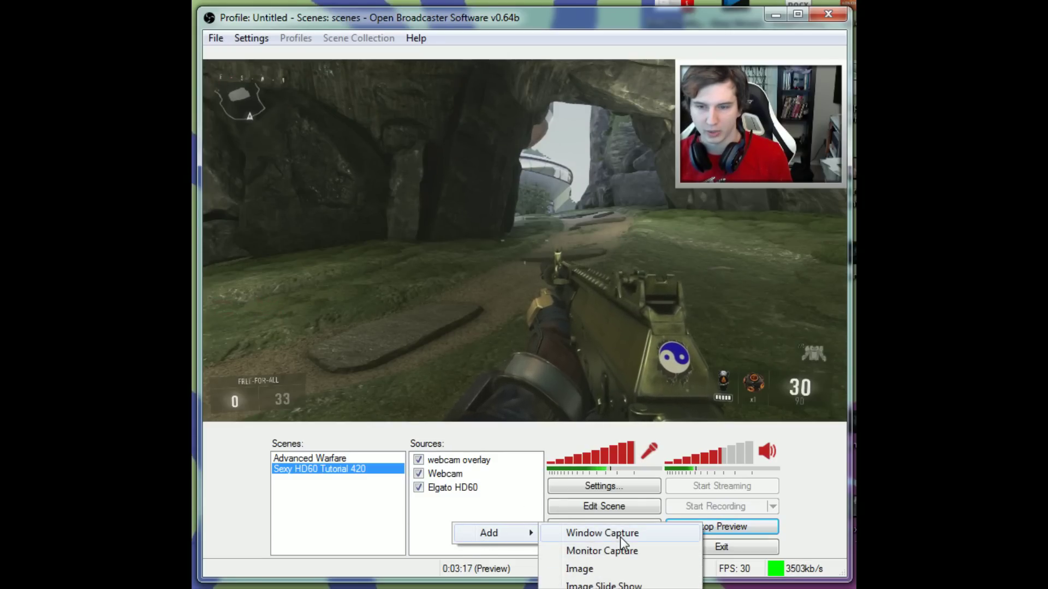
click(595, 566)
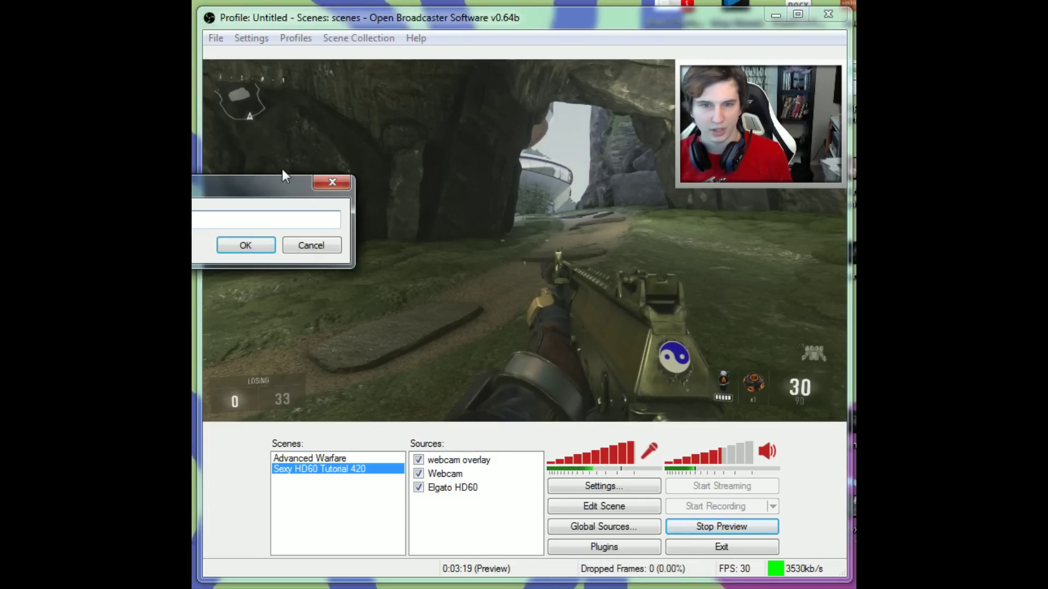
drag(283, 169, 455, 200)
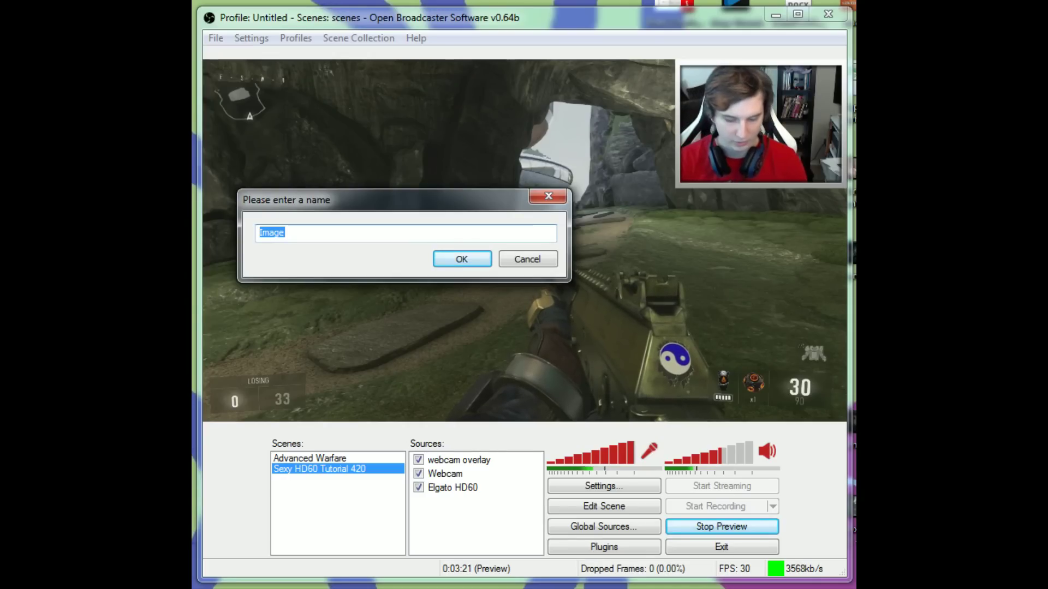
text(sexy elgato bran)
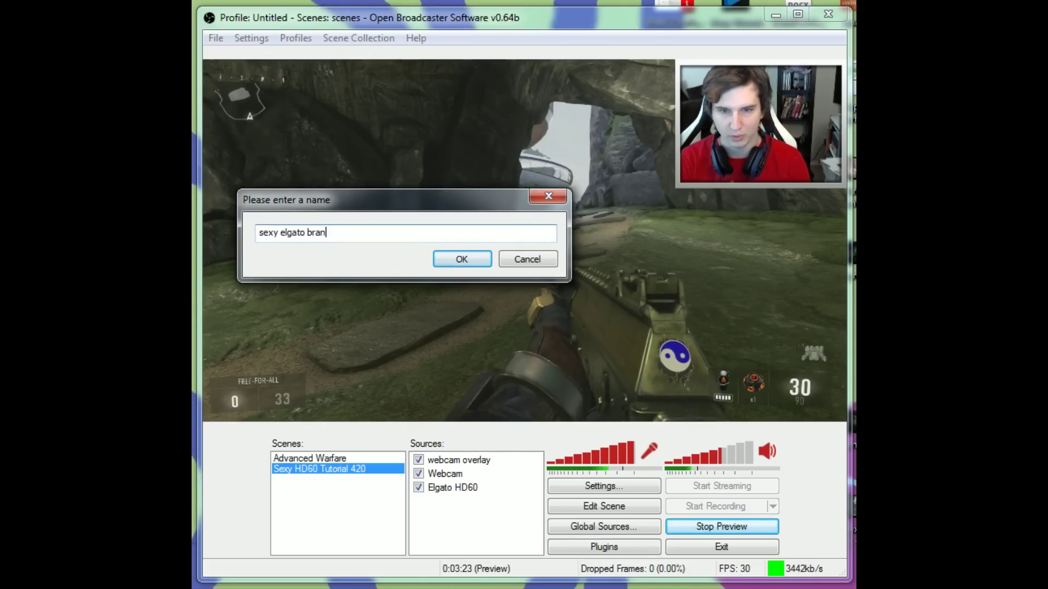
text(d)
click(454, 255)
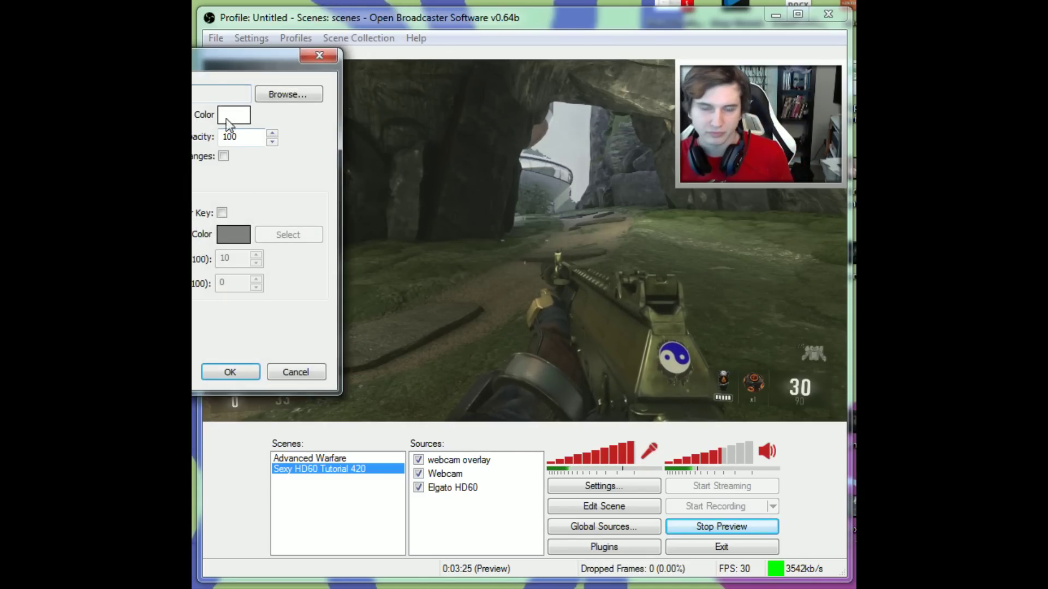
drag(215, 57, 358, 136)
Set the sexy elgato brand image to elgato_gaming_white from the PNG folder
click(475, 157)
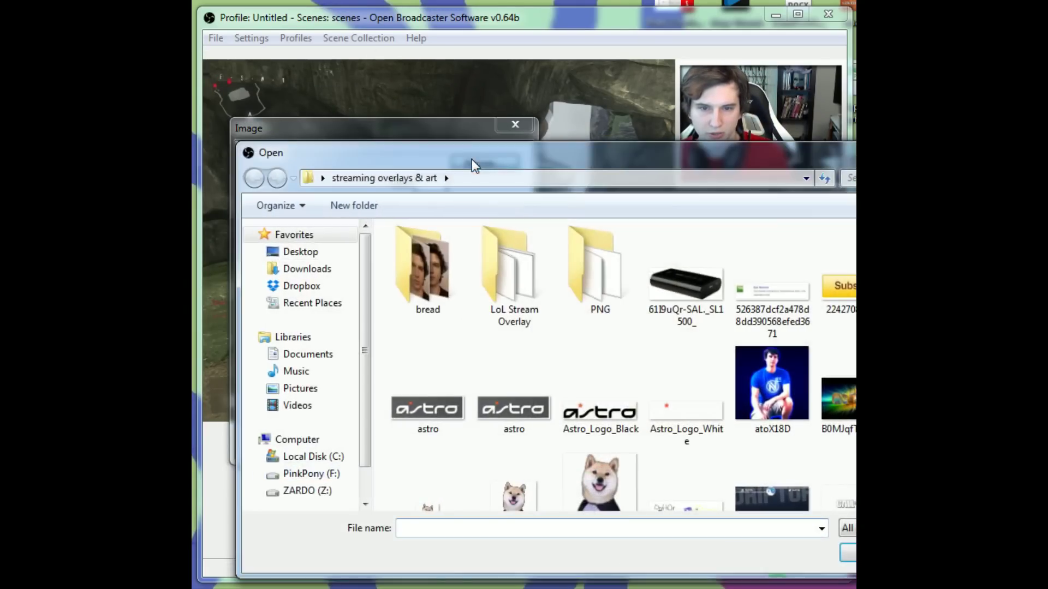
drag(676, 159, 638, 93)
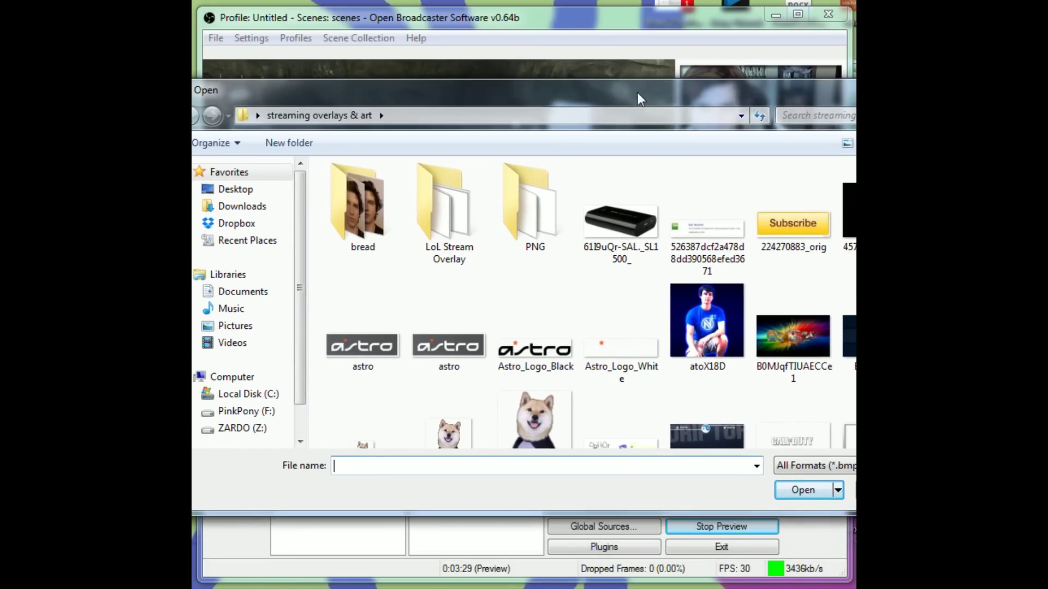
scroll(764, 213, down, 6)
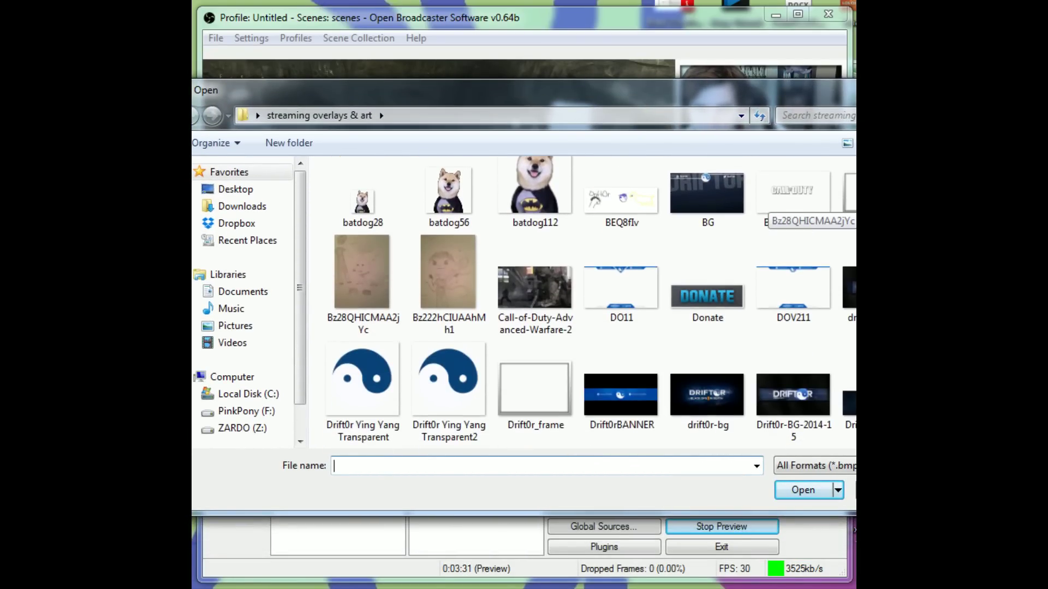
scroll(764, 213, up, 5)
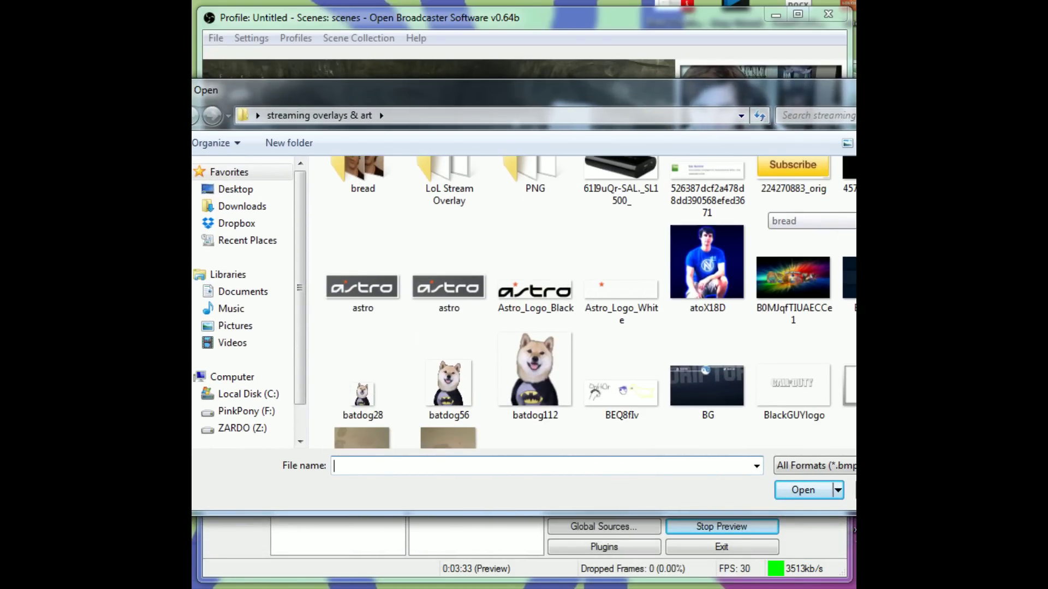
scroll(765, 213, down, 15)
scroll(764, 213, up, 18)
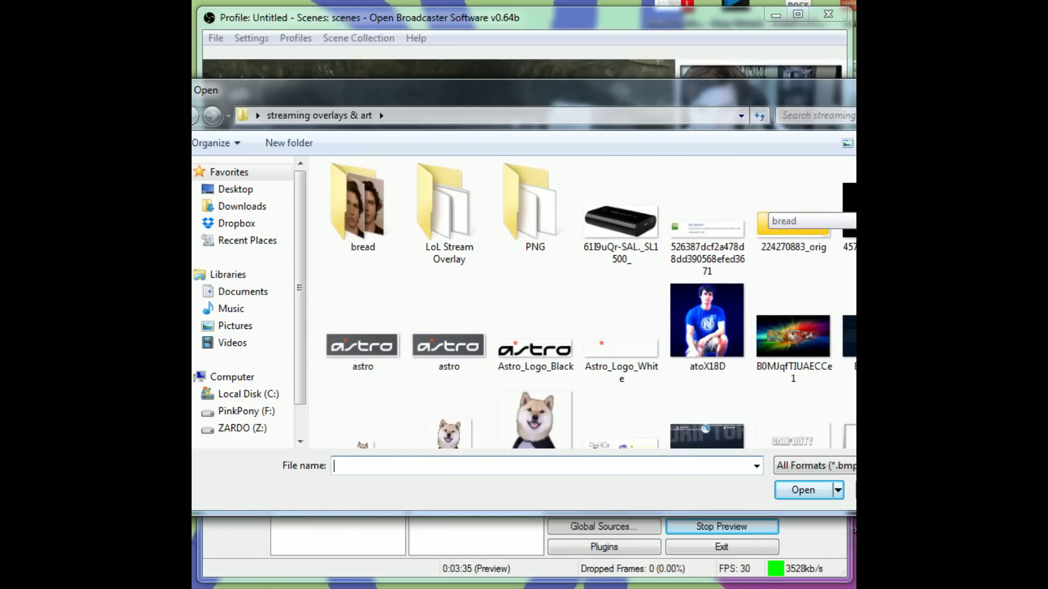
double_click(546, 199)
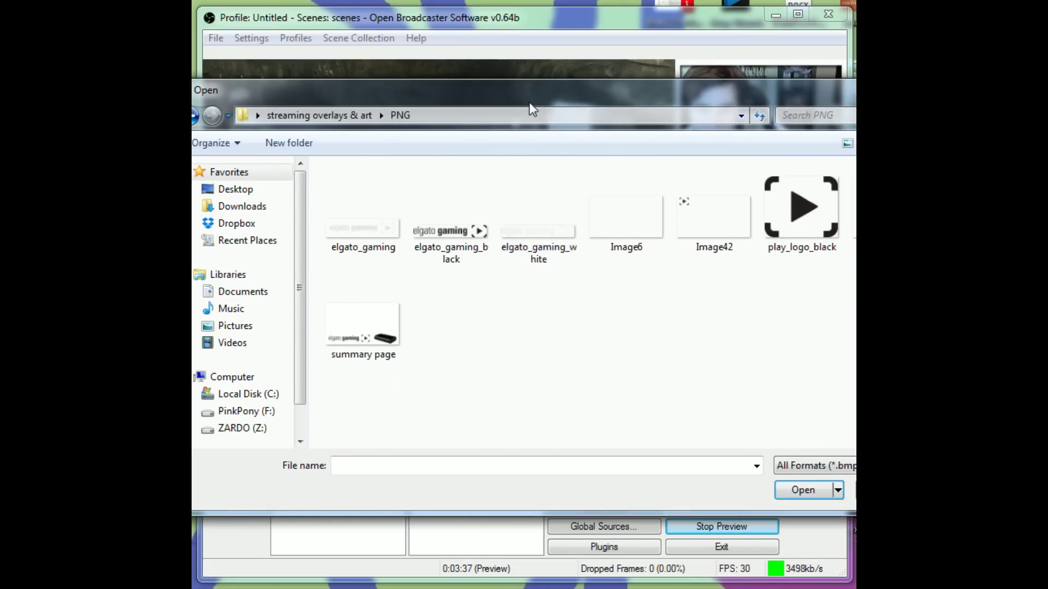
click(559, 246)
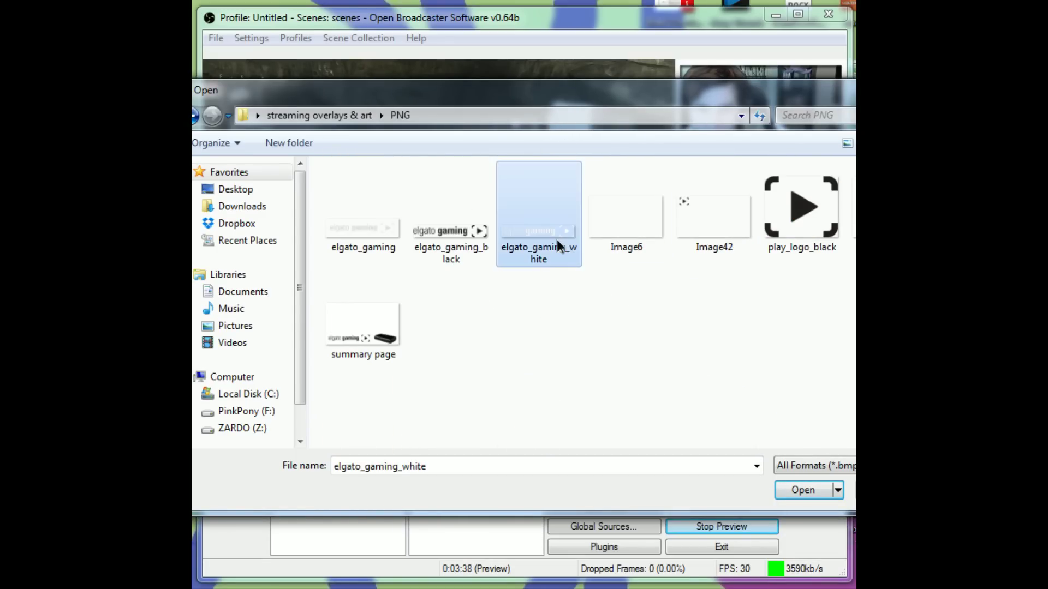
click(803, 491)
click(424, 441)
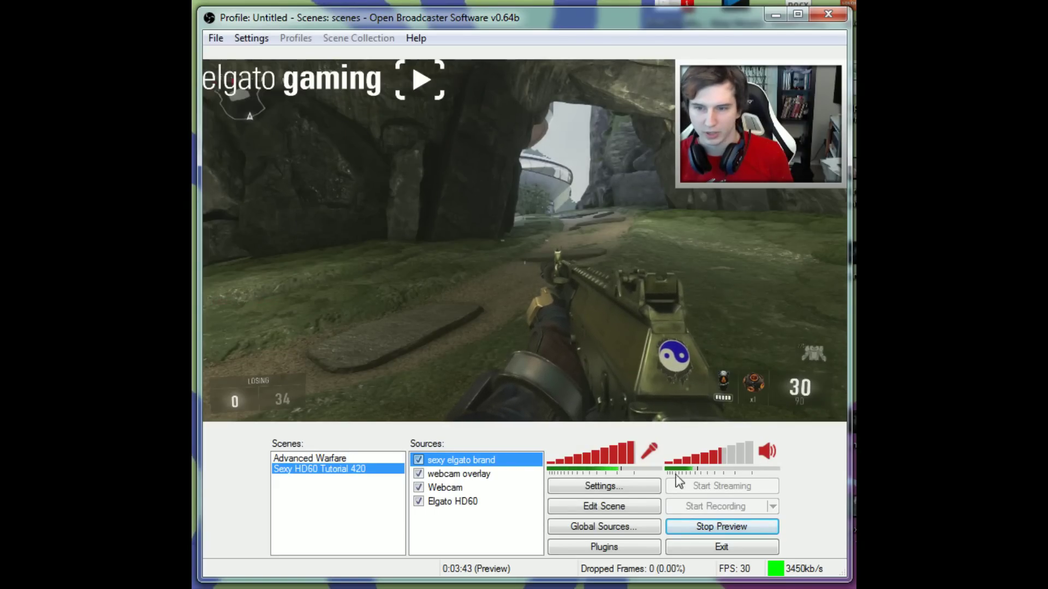
Resize the elgato gaming logo and drop it at the bottom of the gameplay, left of centre
click(602, 506)
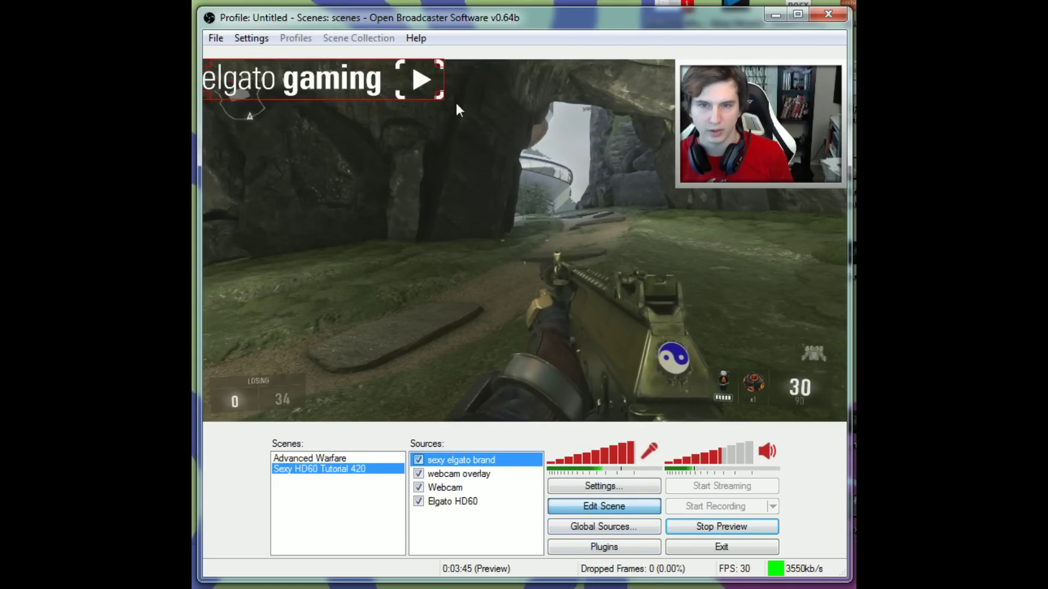
drag(440, 98, 382, 90)
drag(317, 76, 770, 212)
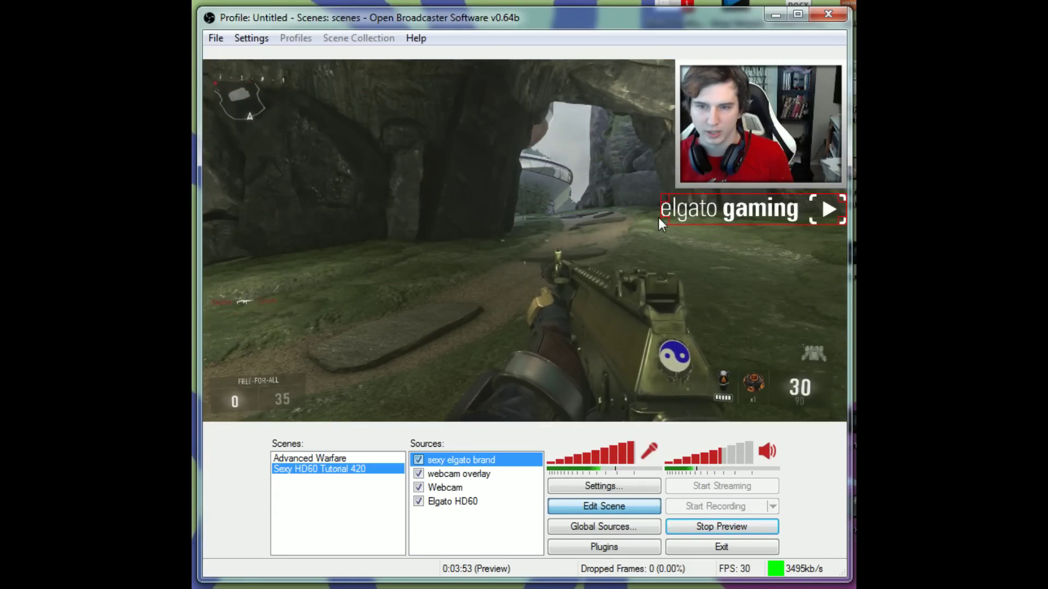
drag(662, 223, 372, 399)
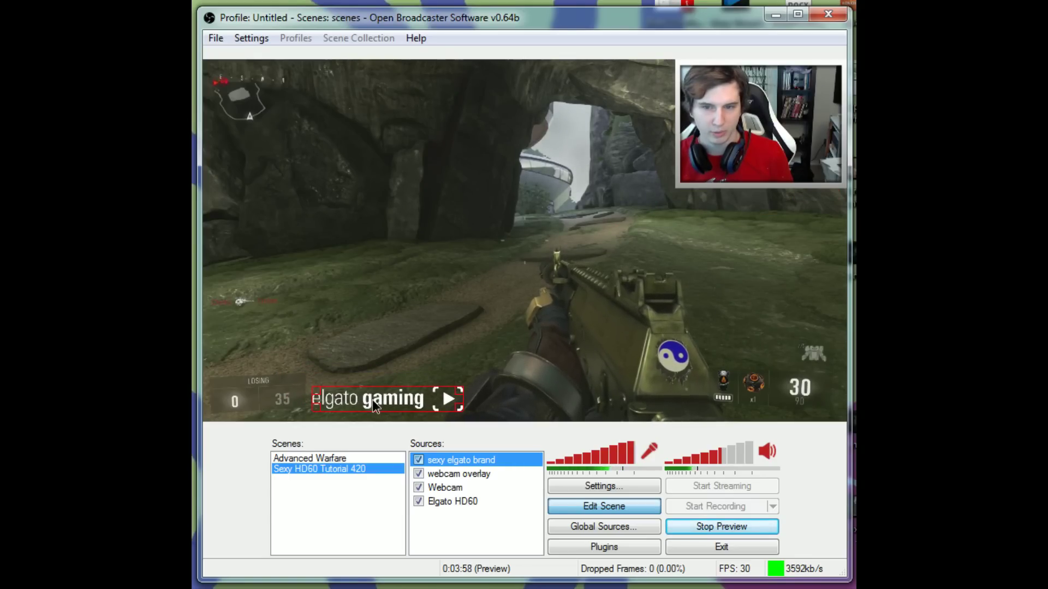
click(372, 332)
click(593, 508)
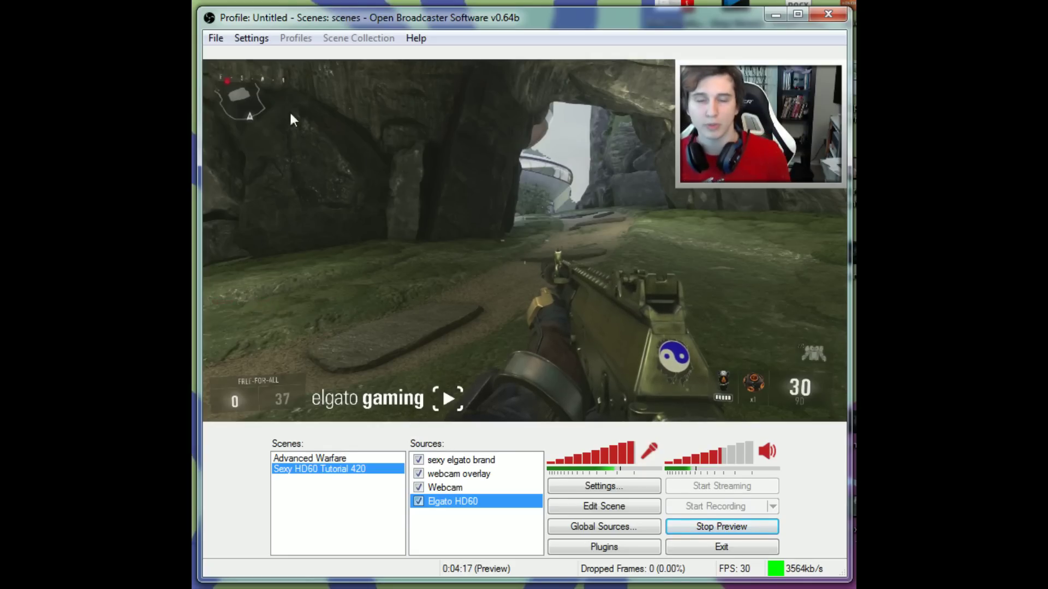
Open the Settings window from the Settings menu and bring it fully into view
click(249, 42)
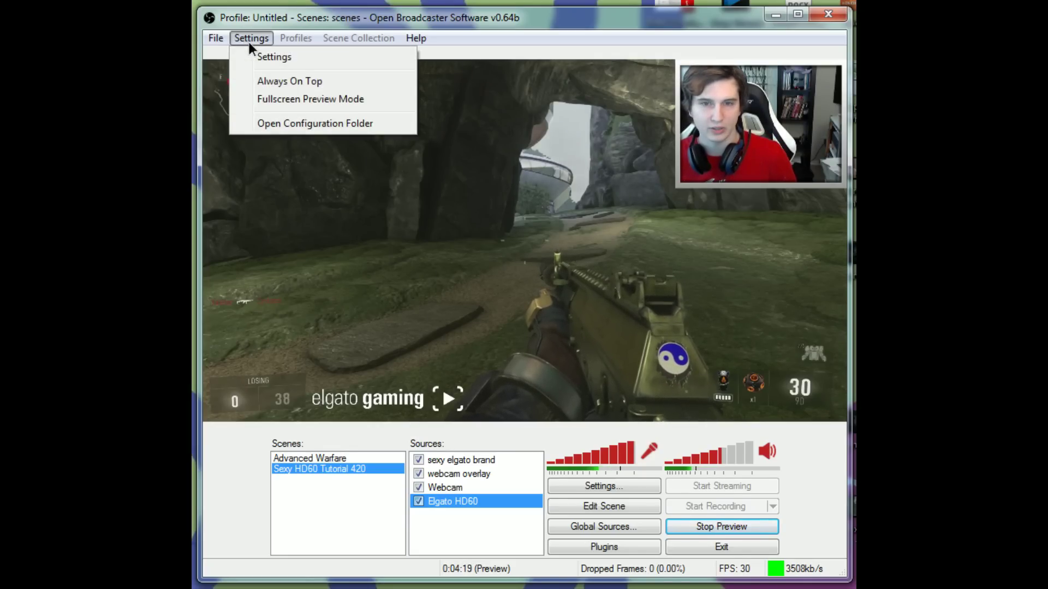
click(286, 58)
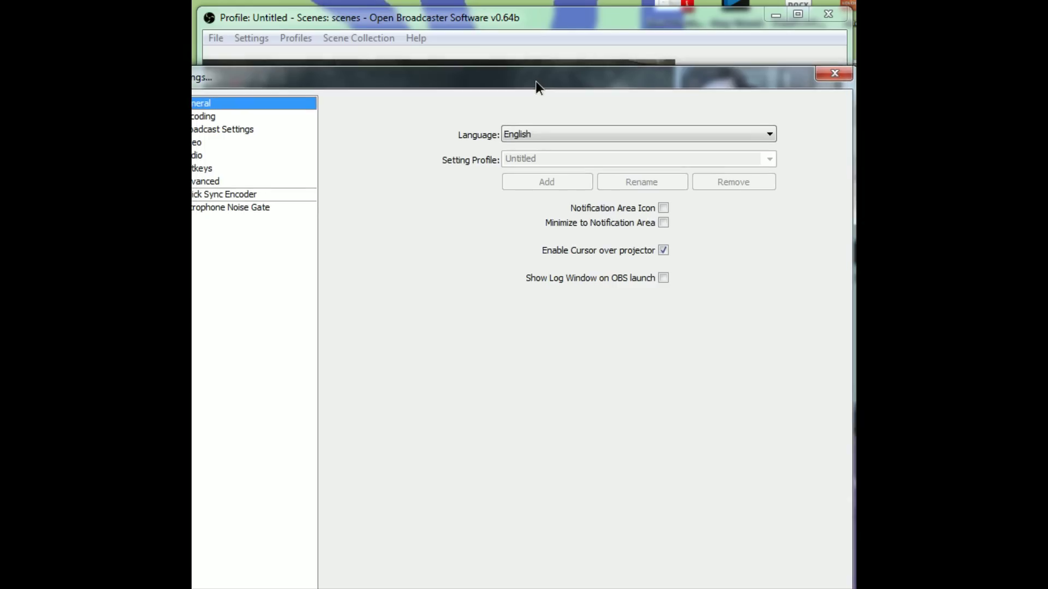
drag(536, 80, 564, 27)
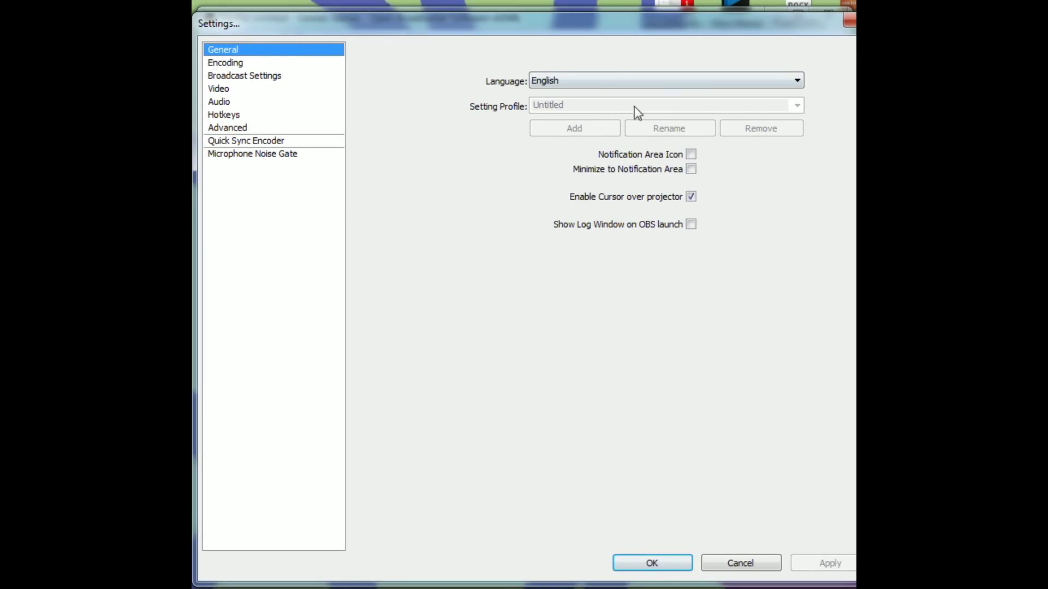
On the Encoding page, confirm Max Bitrate stays at 3400 kb/s with x264 and CBR
click(236, 62)
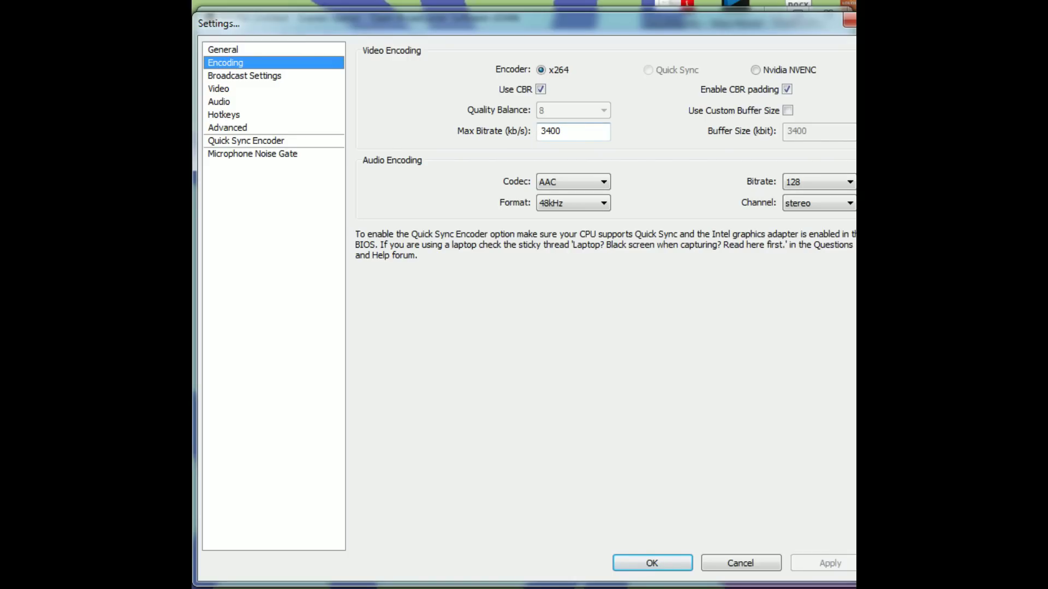
mouse_move(557, 131)
drag(562, 131, 541, 131)
click(557, 131)
double_click(557, 131)
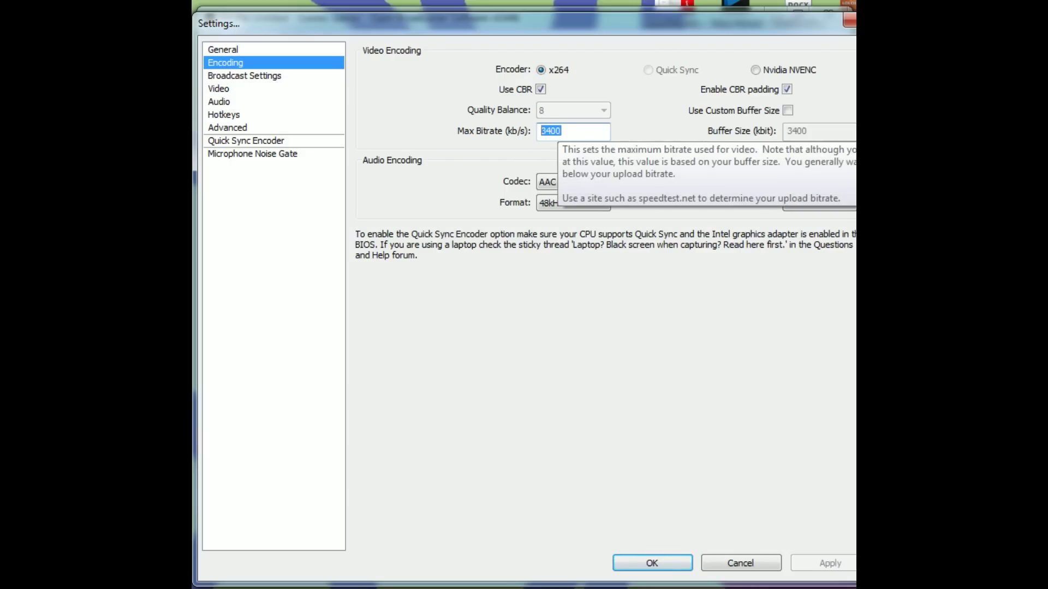
click(561, 131)
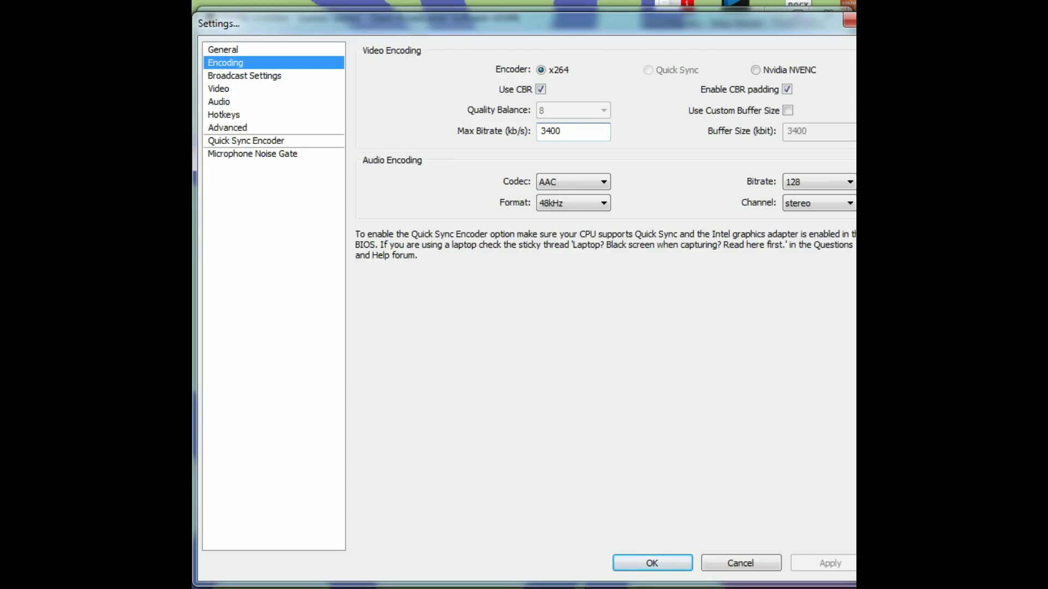
key(shift+Left)
key(shift+Left)
key(shift+Left)
key(Right)
Set Broadcast Settings to Live Stream mode with Twitch as the streaming service
click(248, 77)
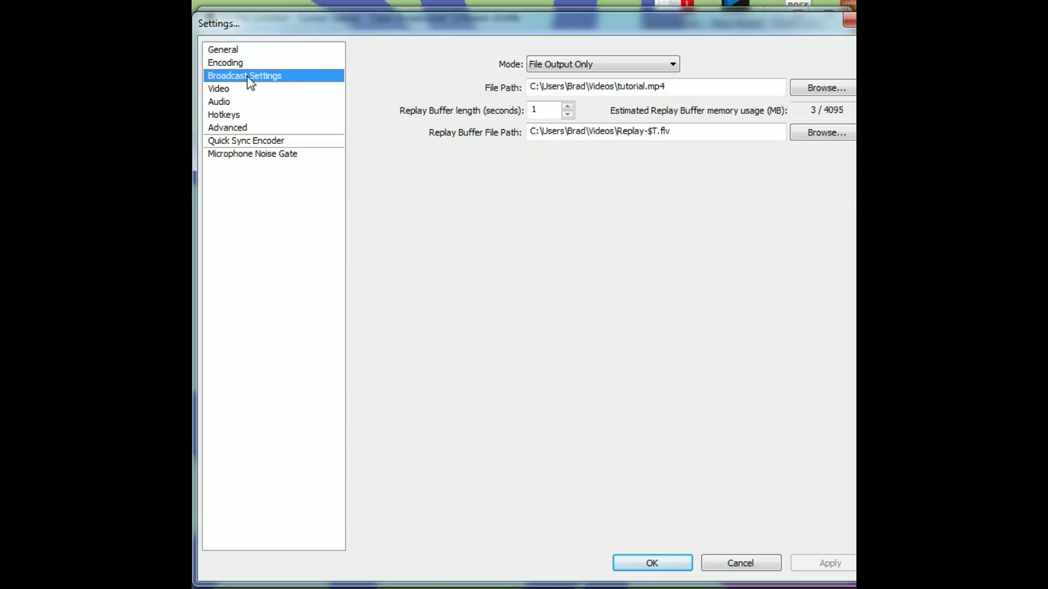
click(643, 68)
click(572, 77)
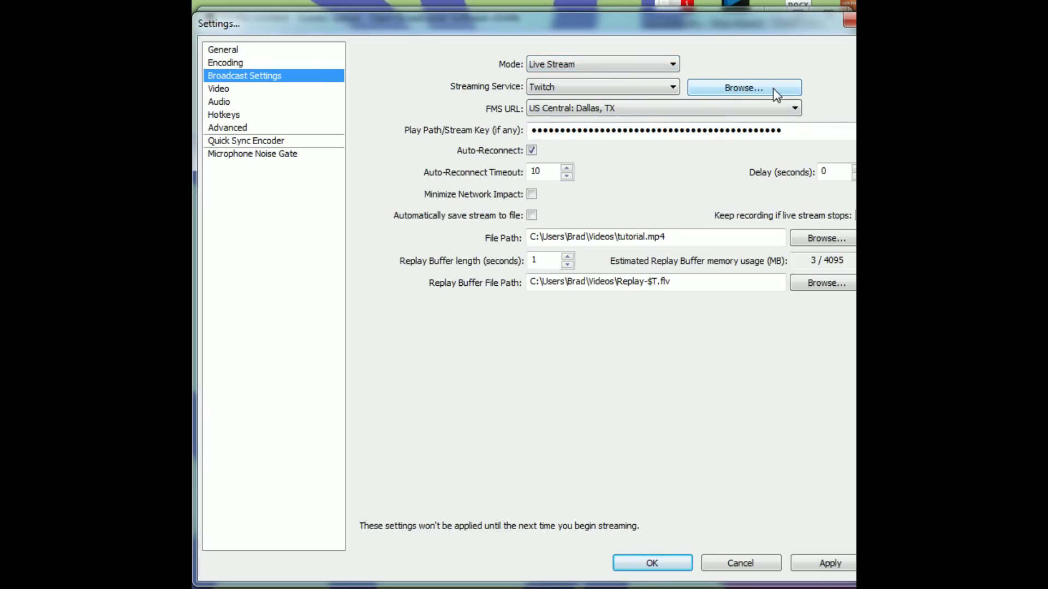
click(650, 89)
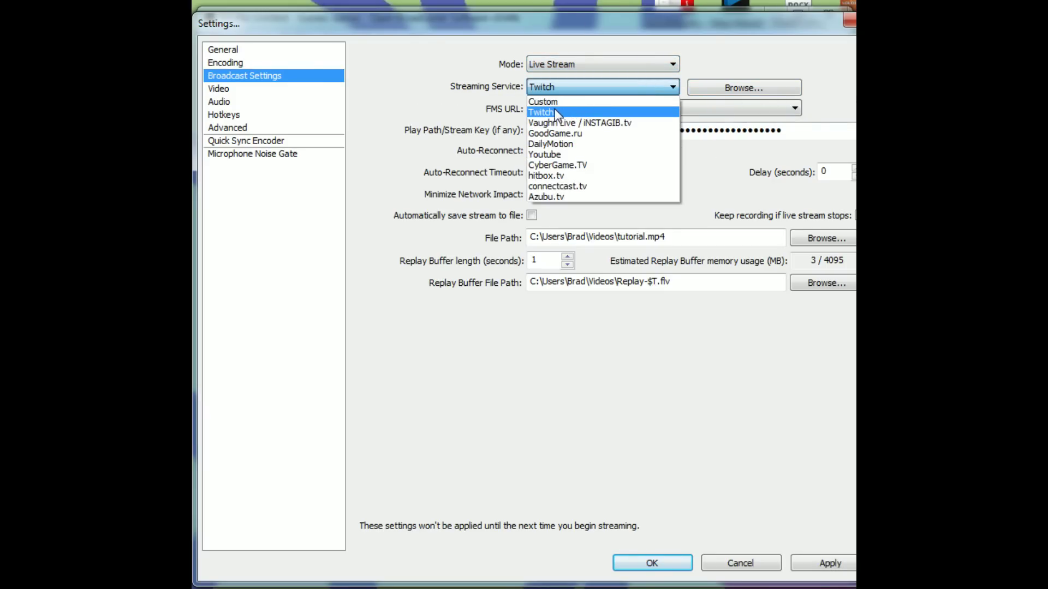
click(555, 112)
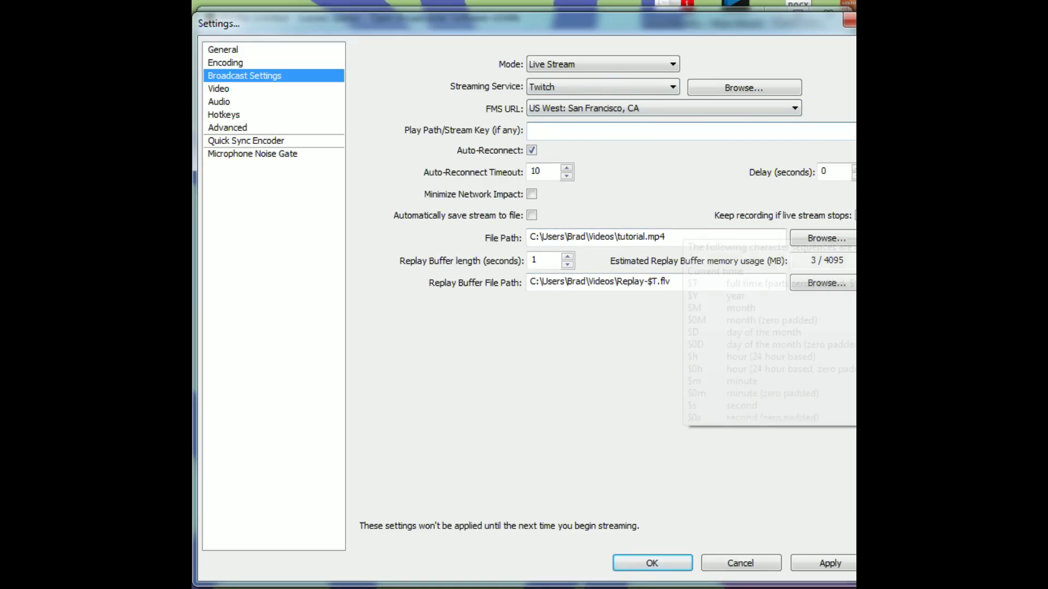
click(627, 63)
click(574, 85)
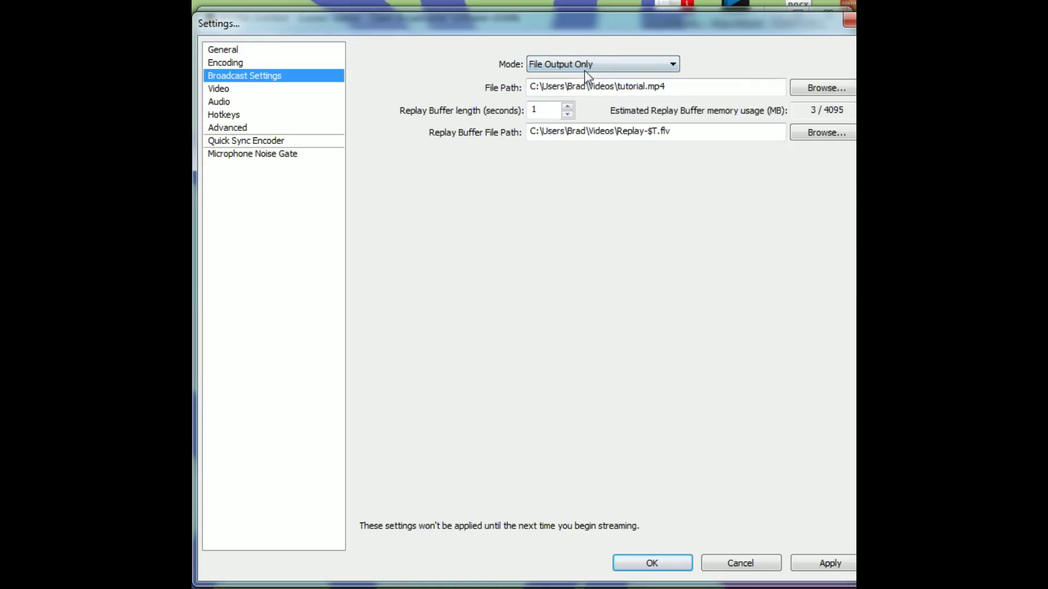
click(643, 62)
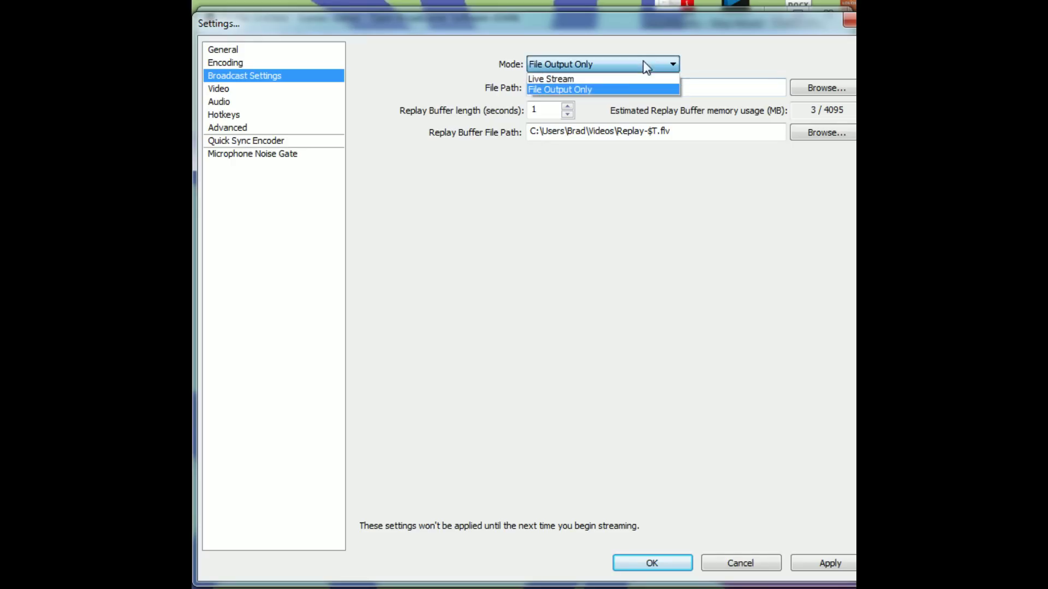
click(580, 77)
Set the local recording file path to batdog.flv in Flash video format
click(799, 236)
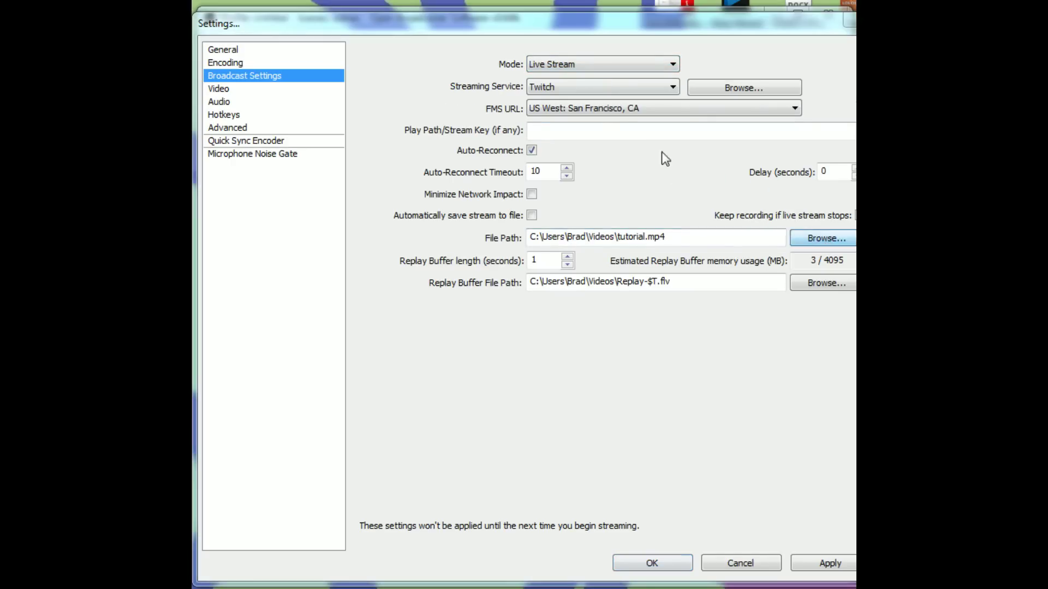
click(365, 410)
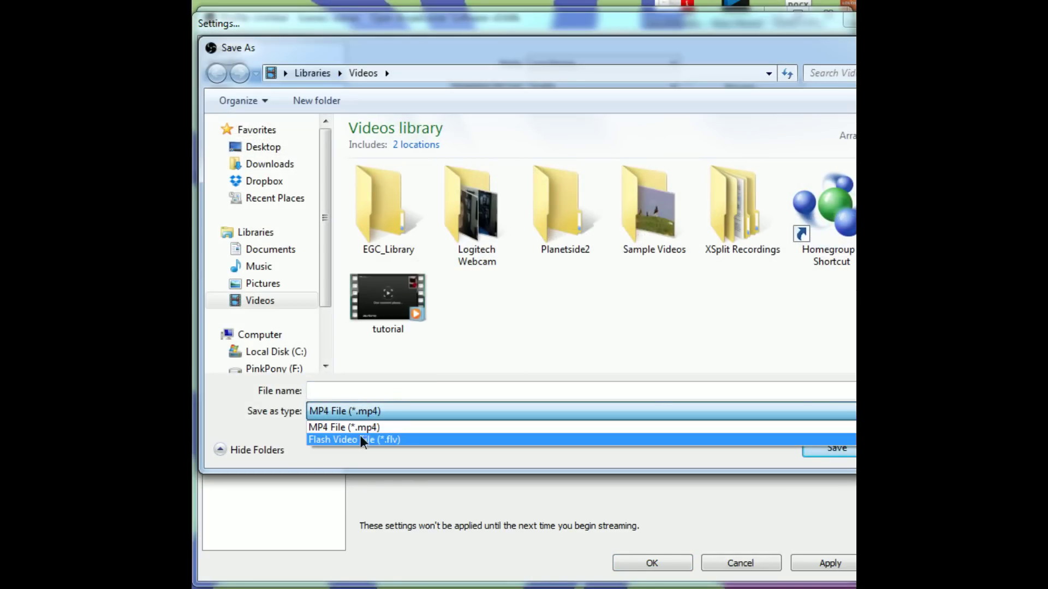
click(360, 437)
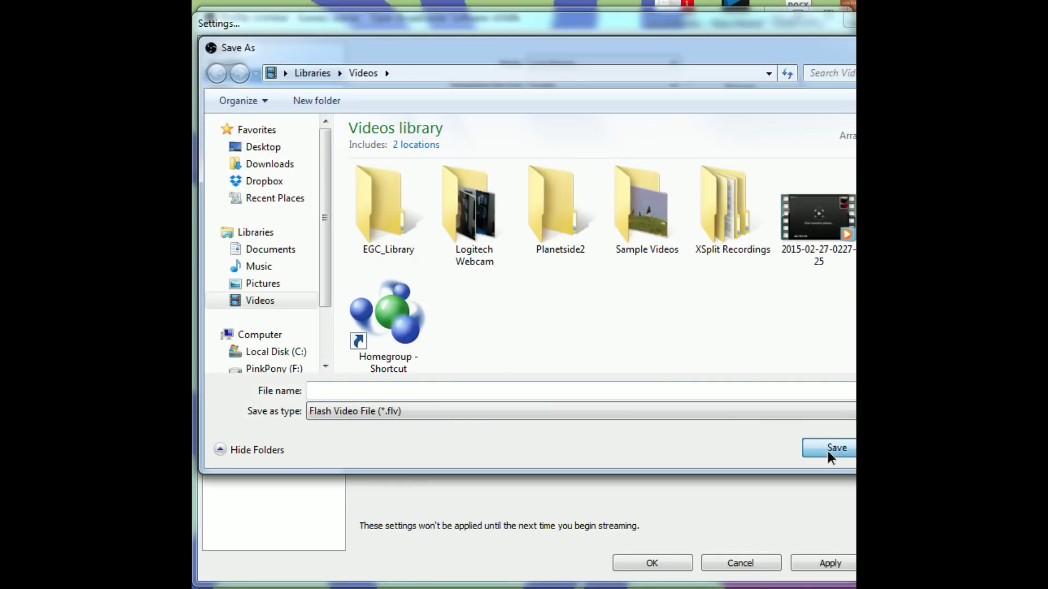
text(batdog)
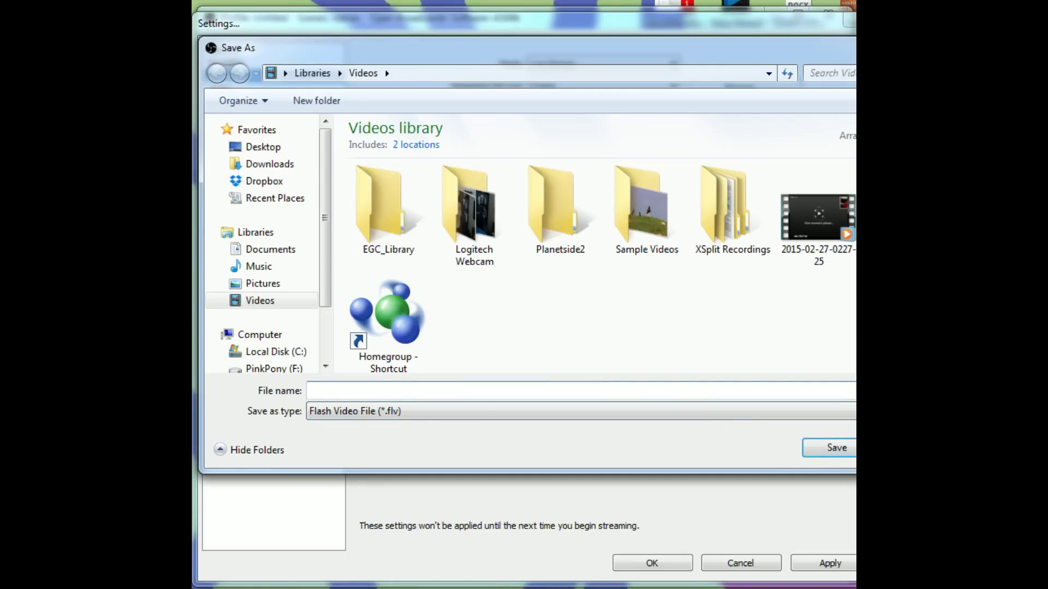
click(825, 445)
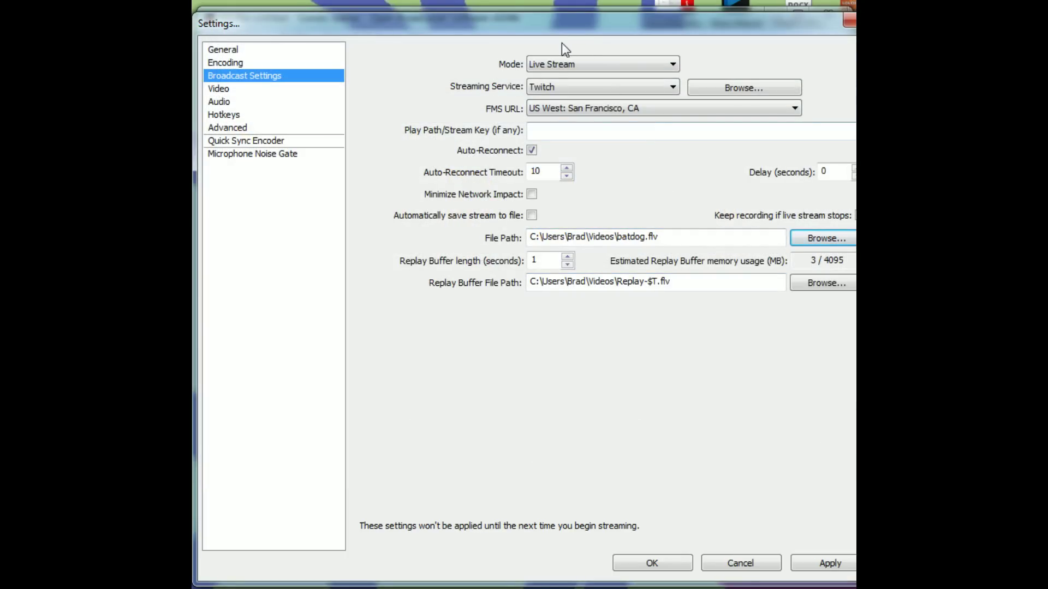
click(538, 131)
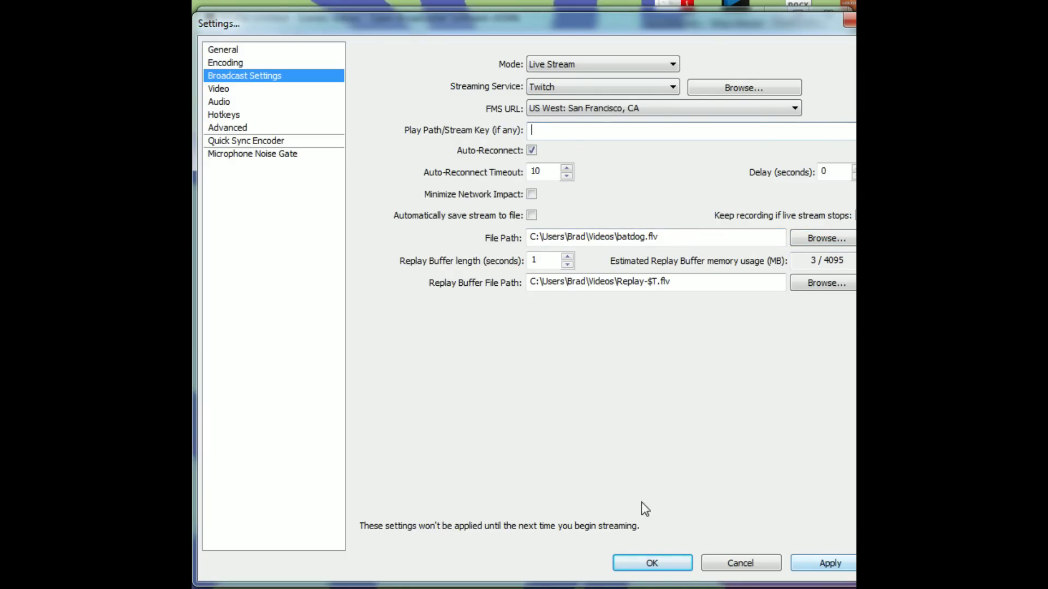
Apply the broadcast changes and keep NVIDIA GeForce GTX 680 as the video adapter
click(793, 569)
click(225, 90)
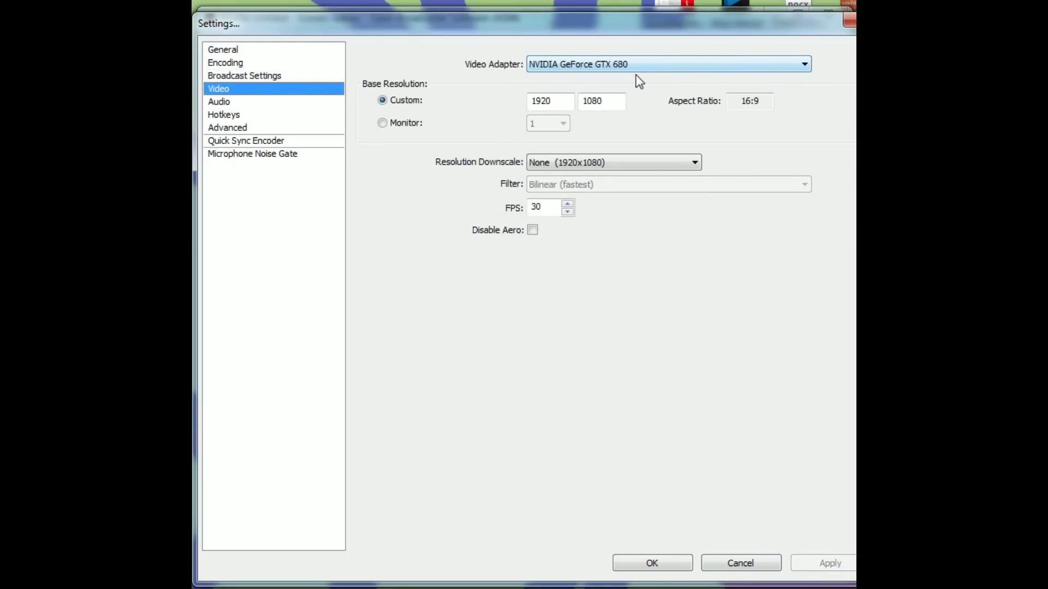
click(622, 67)
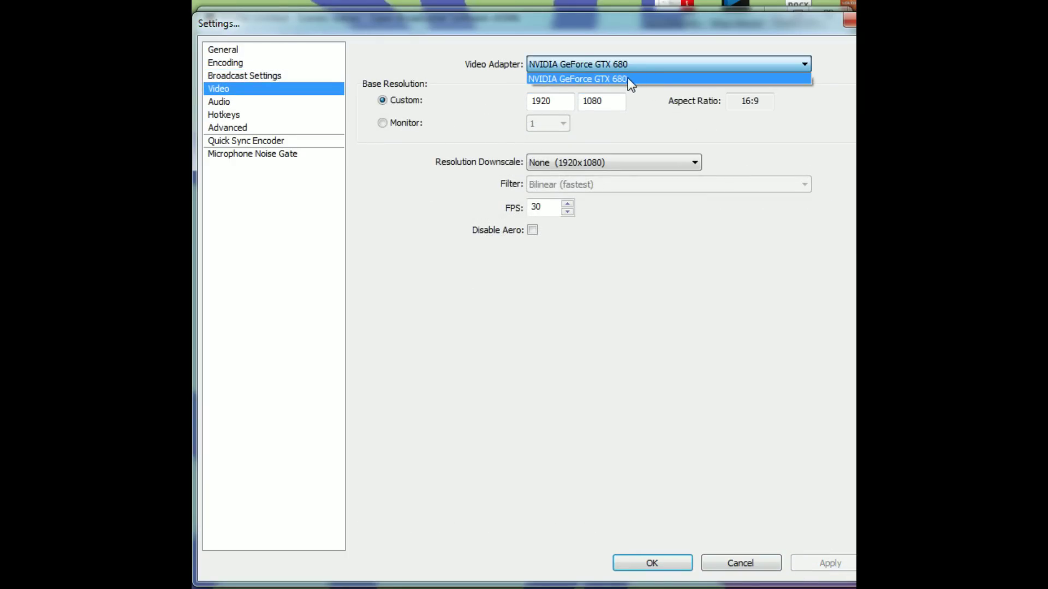
click(623, 80)
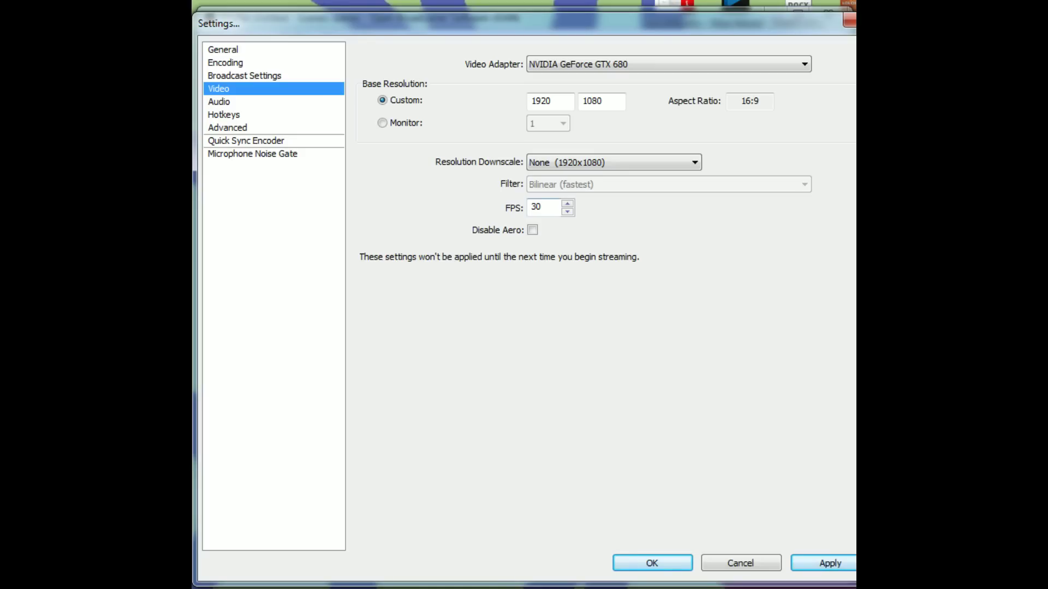
click(229, 103)
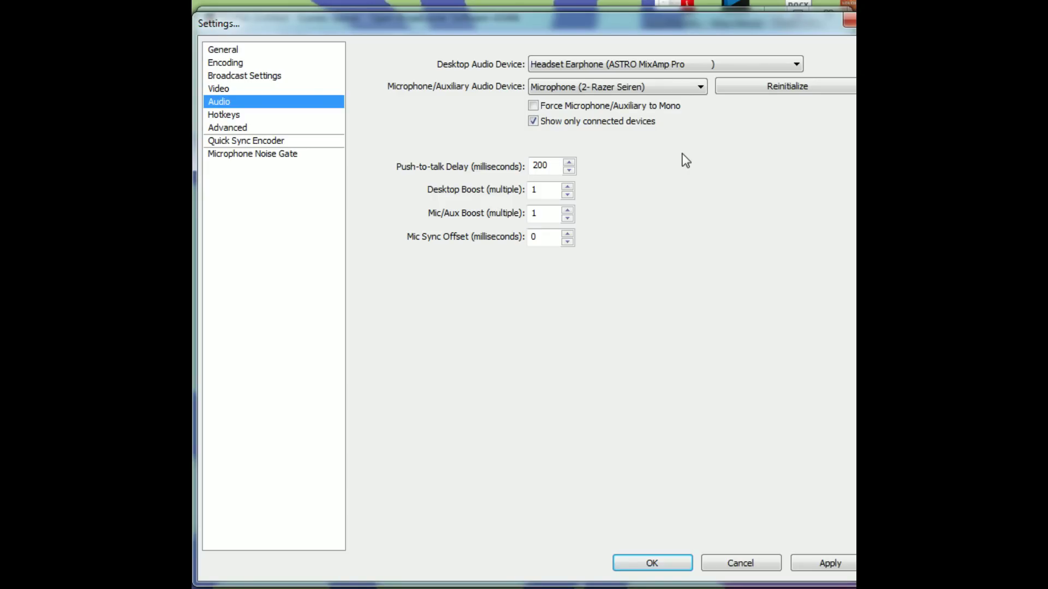
Keep Razer Seiren as the microphone and ASTRO MixAmp Pro headset as desktop audio
click(688, 90)
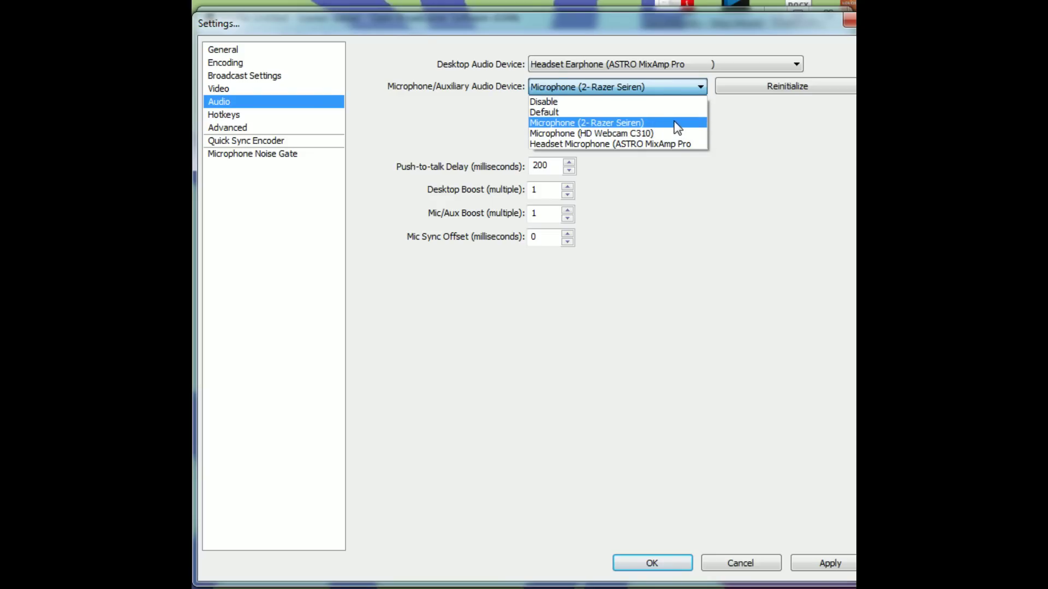
click(630, 123)
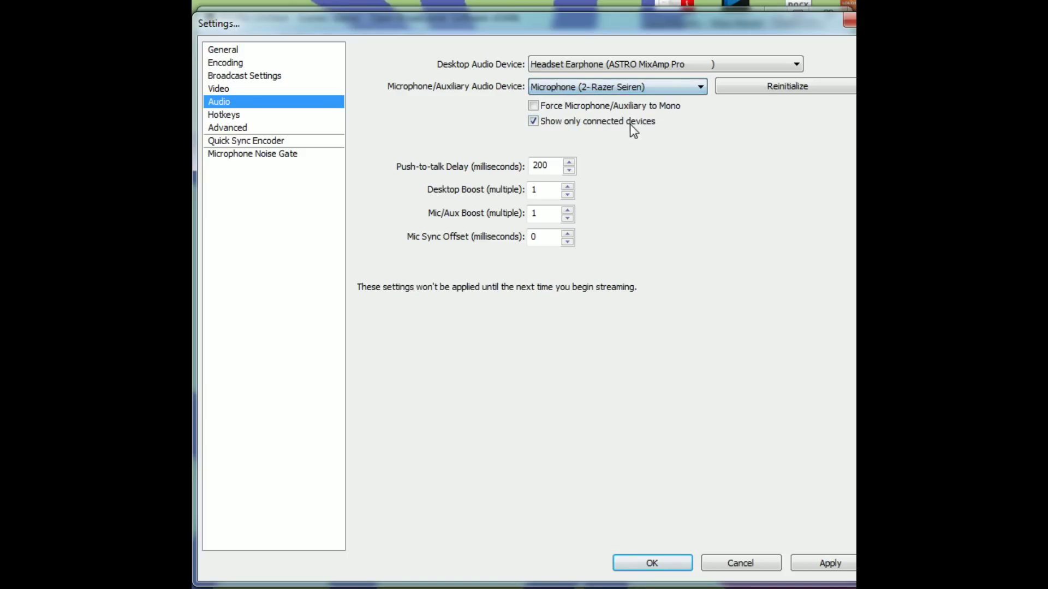
click(647, 65)
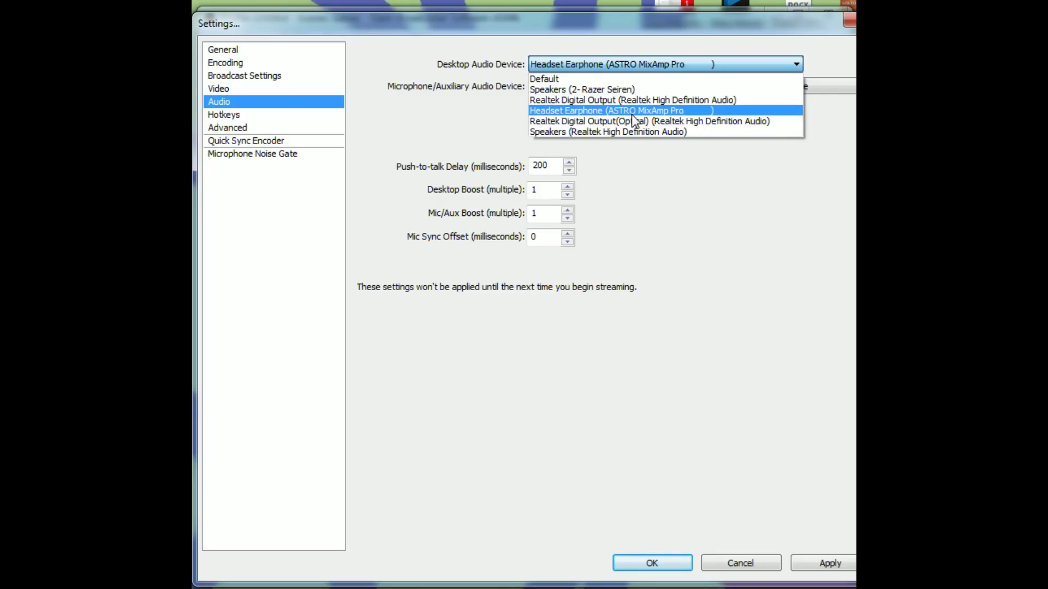
click(584, 110)
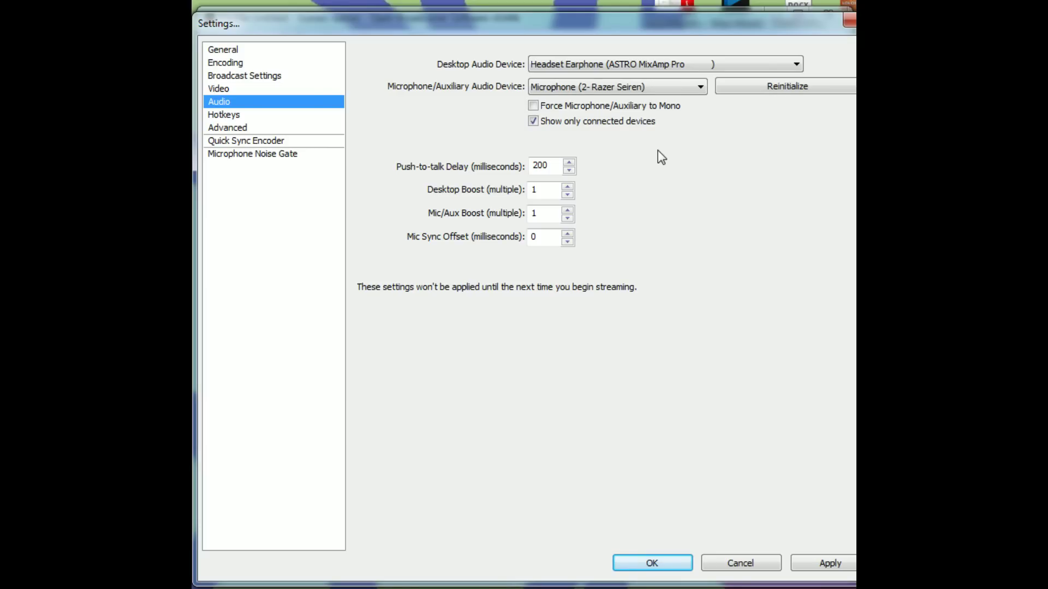
Review the Hotkeys, Advanced, Quick Sync Encoder, Noise Gate and Encoding pages, ending on General
click(221, 115)
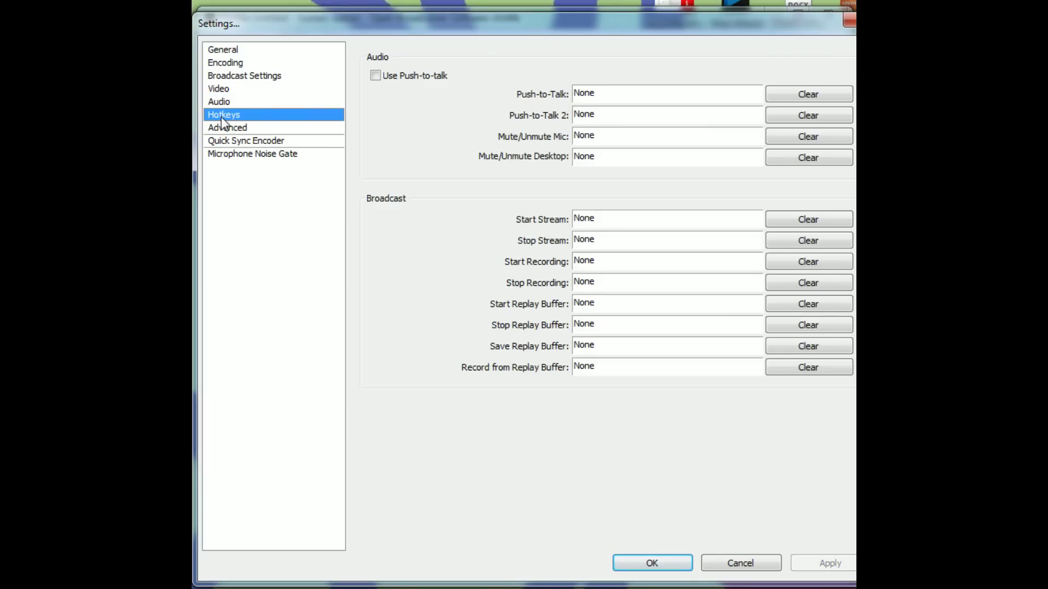
click(237, 132)
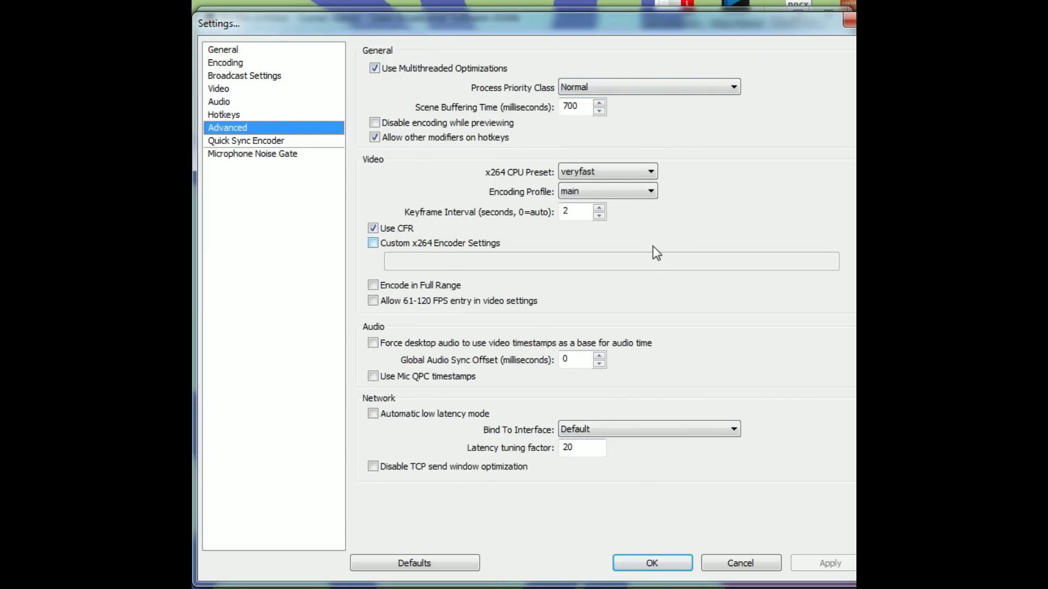
click(254, 144)
click(245, 155)
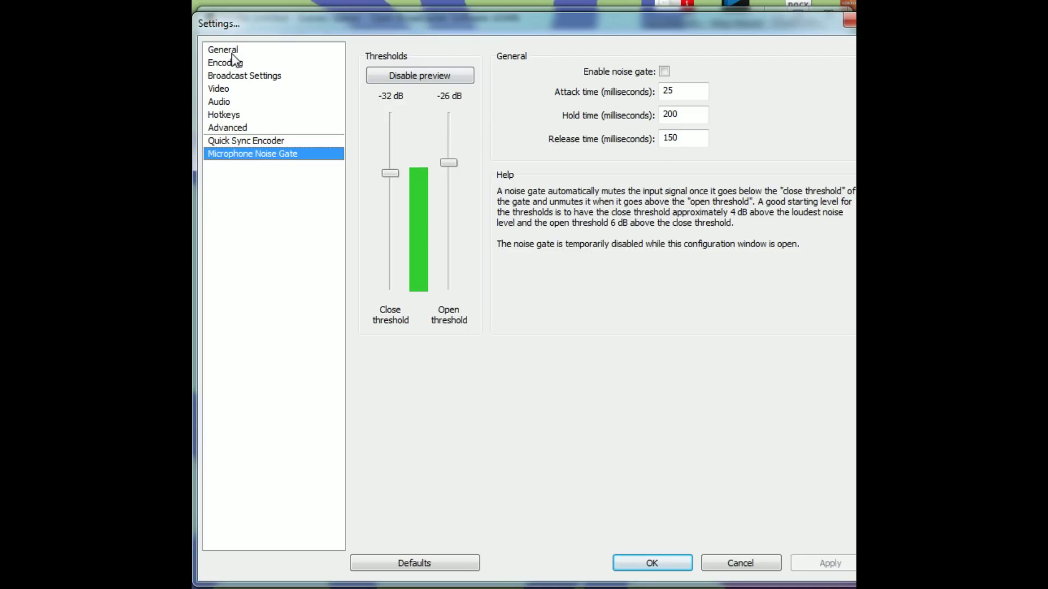
click(216, 62)
click(218, 50)
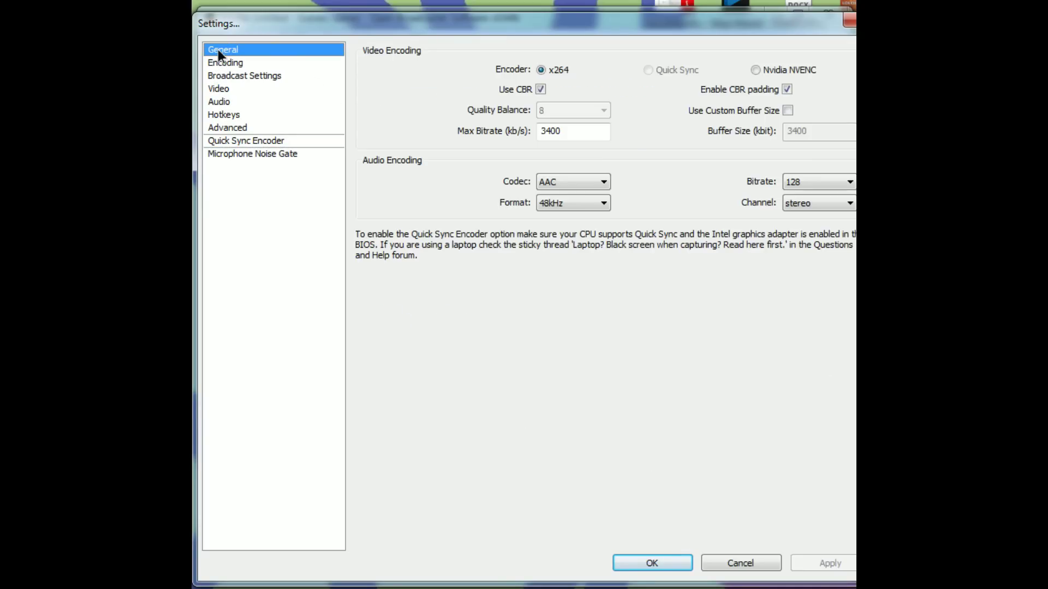
Confirm the settings with OK to return to the main window's gameplay preview
click(652, 568)
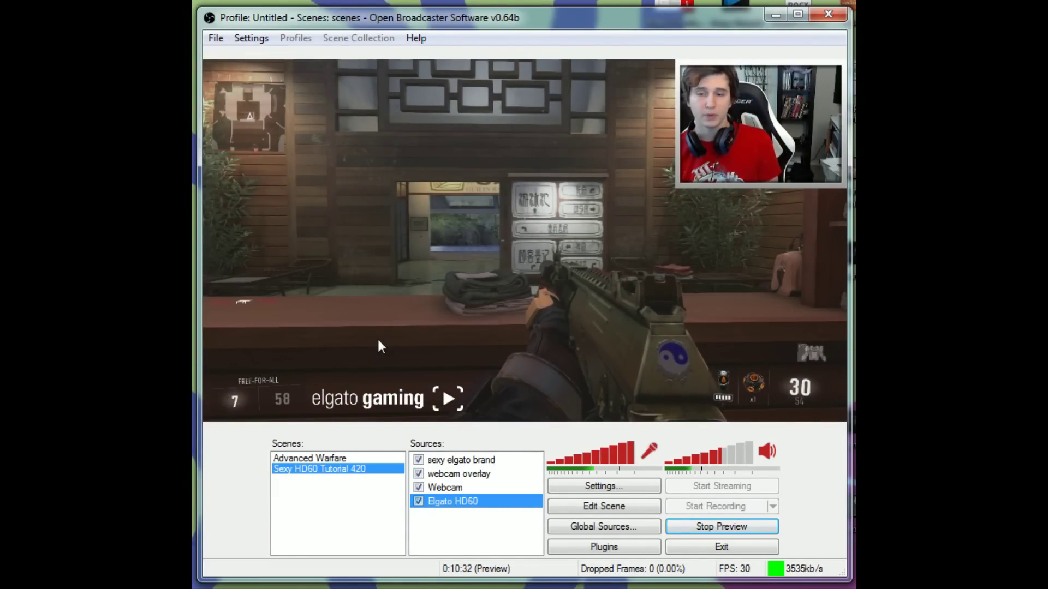
Stop the scene preview and start streaming the gameplay scene to Twitch
click(704, 527)
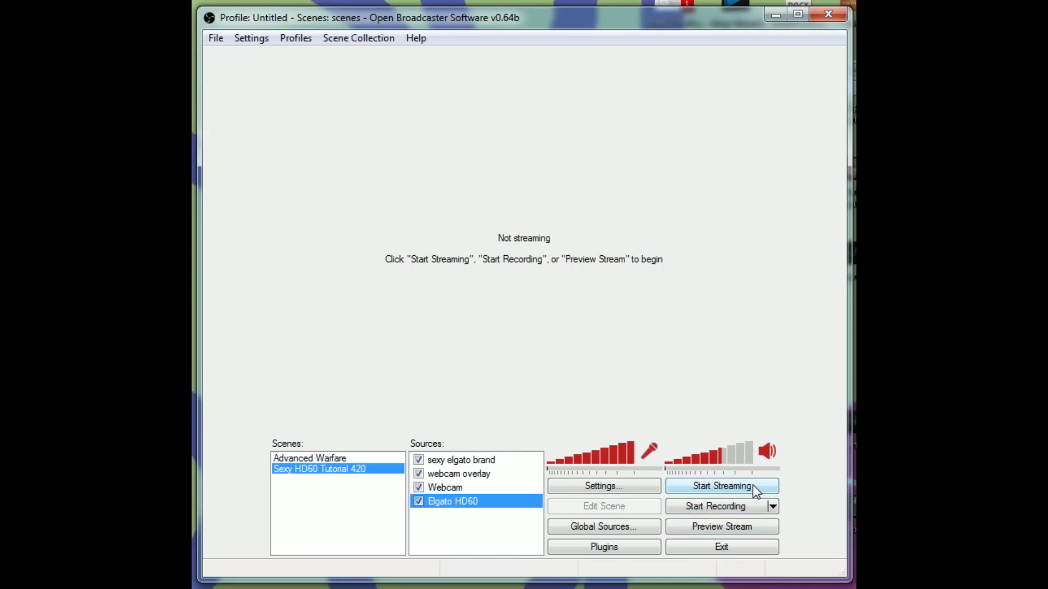
click(753, 486)
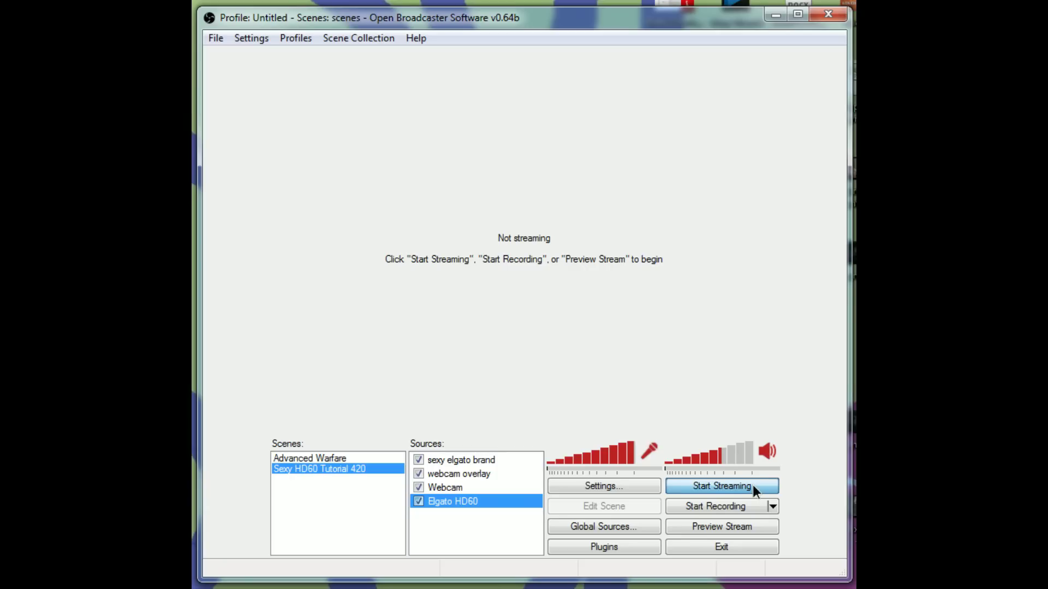